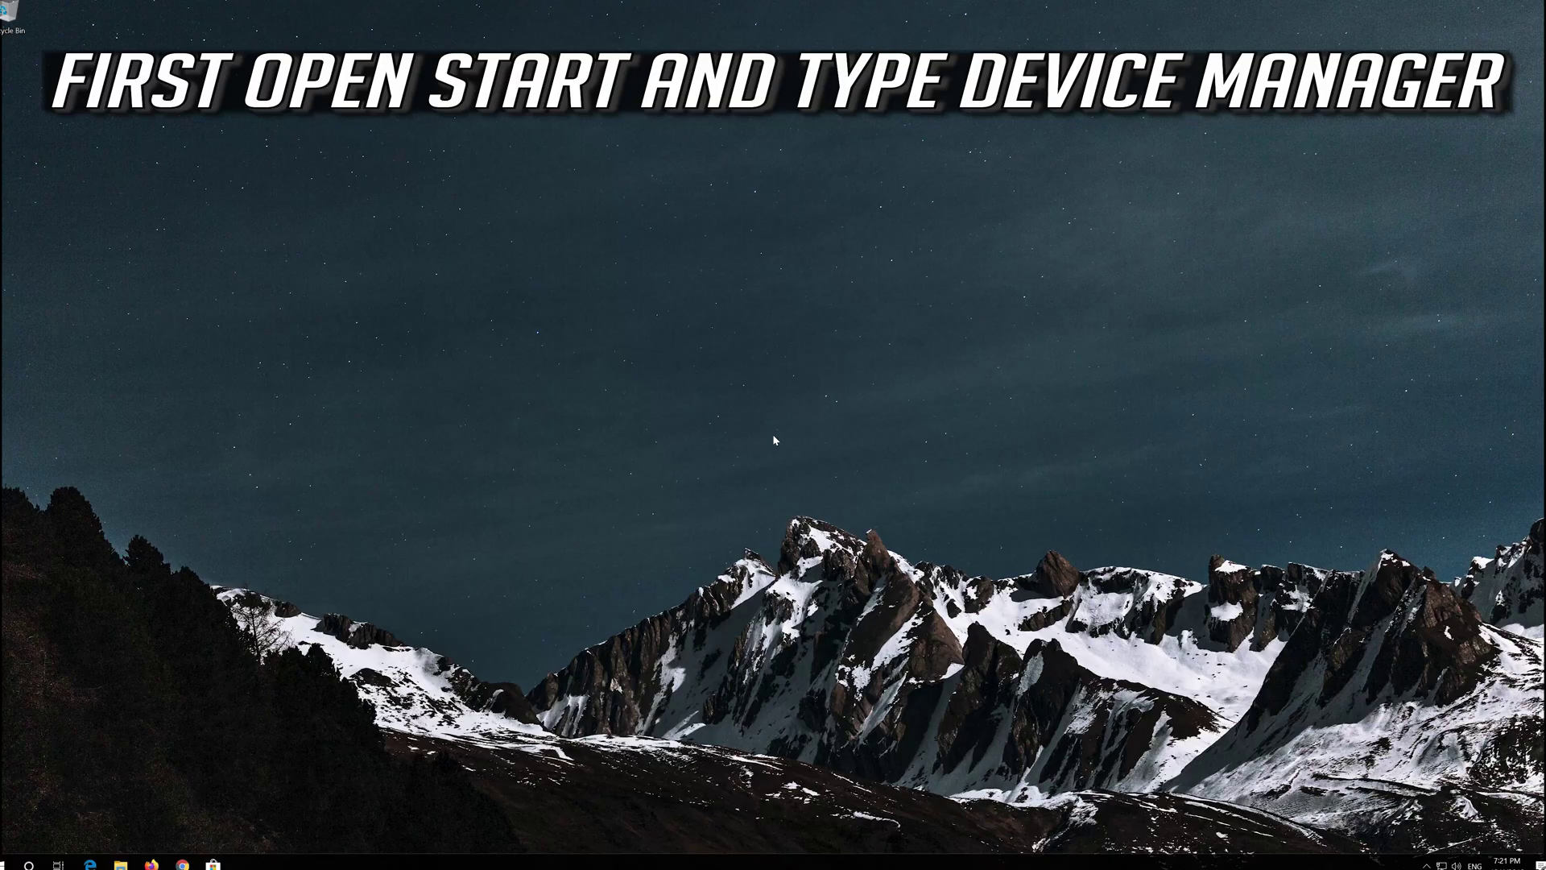
Find and open Device Manager, and move its window to the middle of the desktop
key(super)
text(dev)
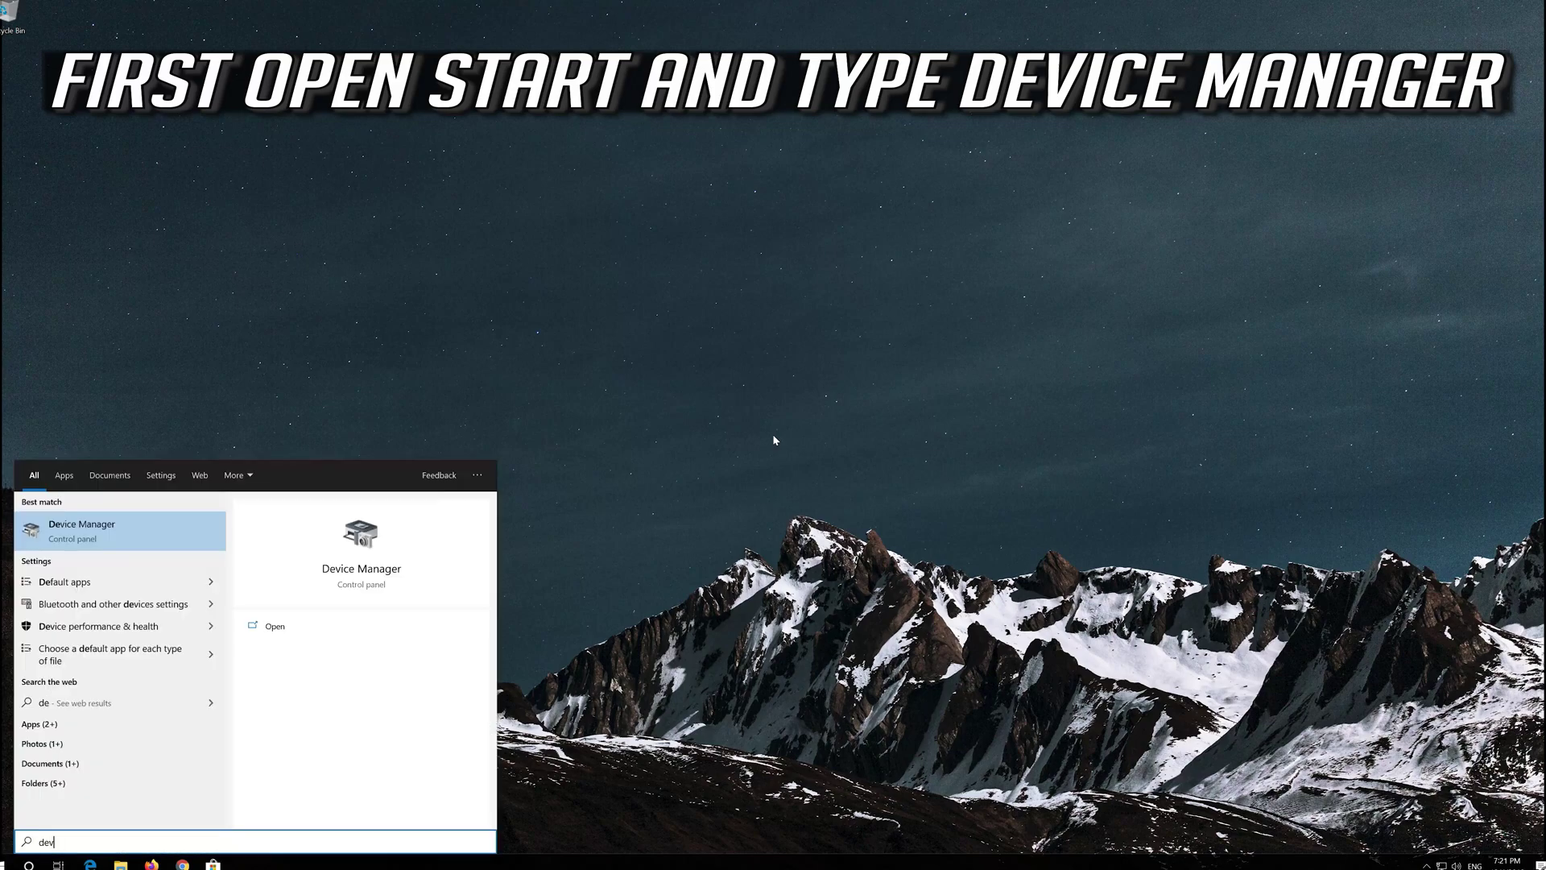
text(ice manager)
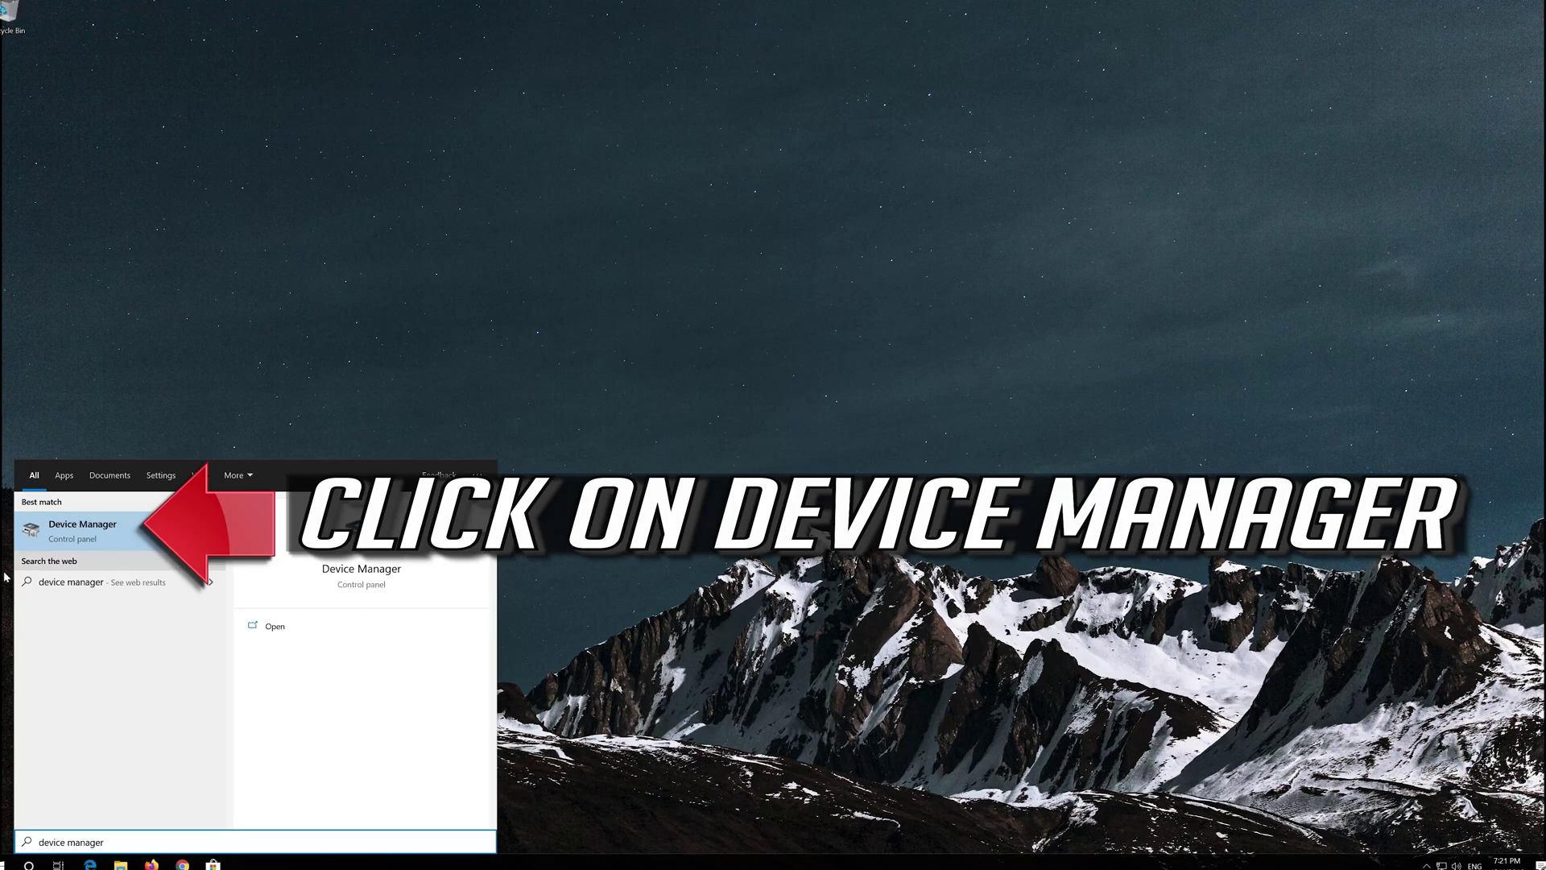
click(103, 538)
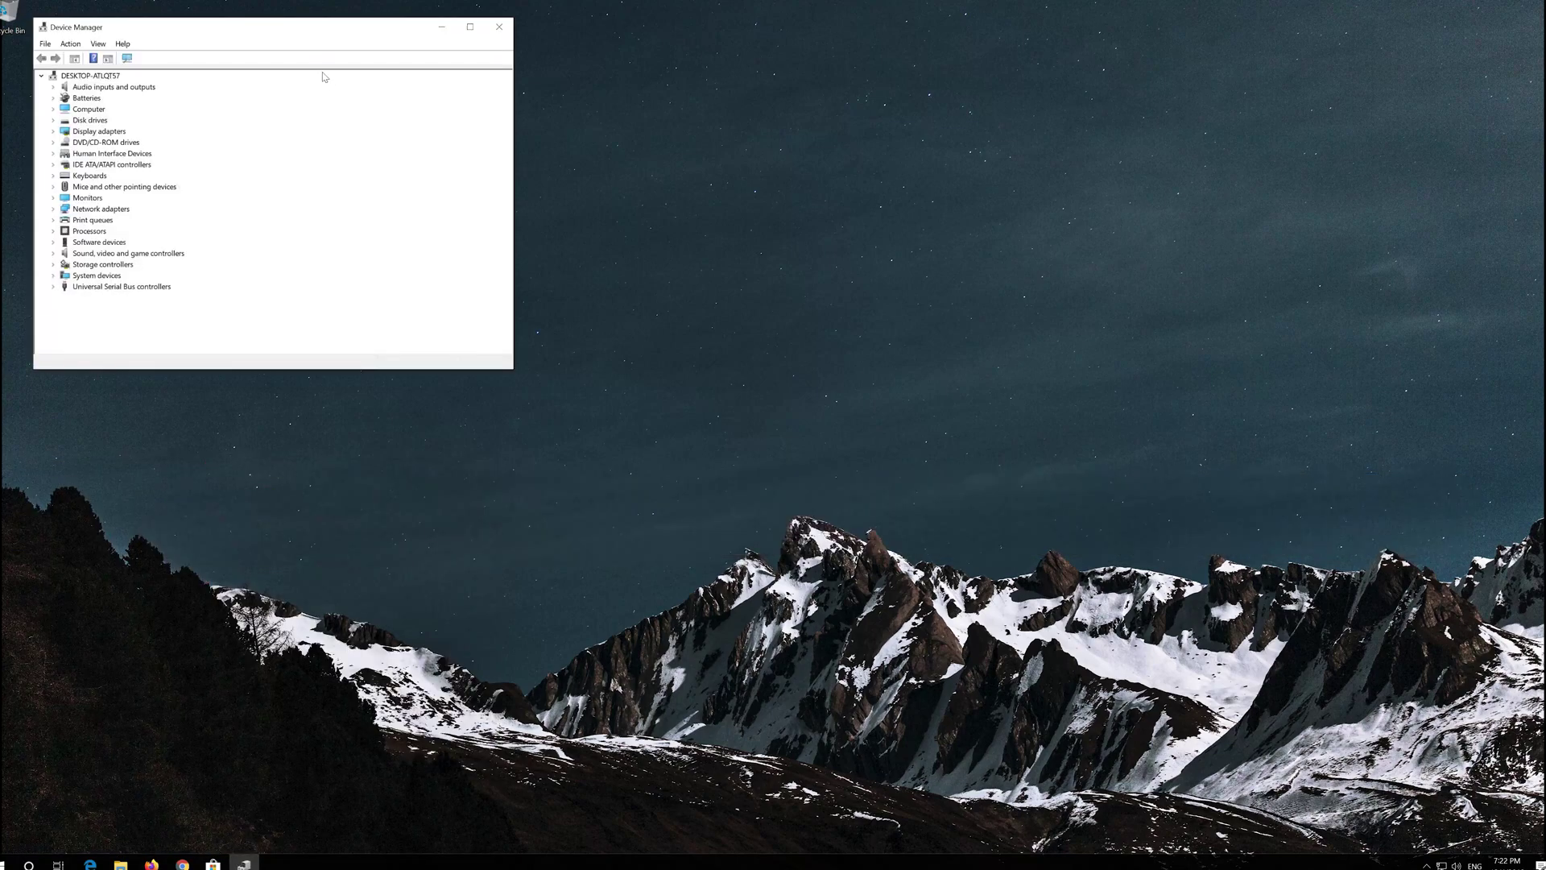
drag(314, 39, 754, 212)
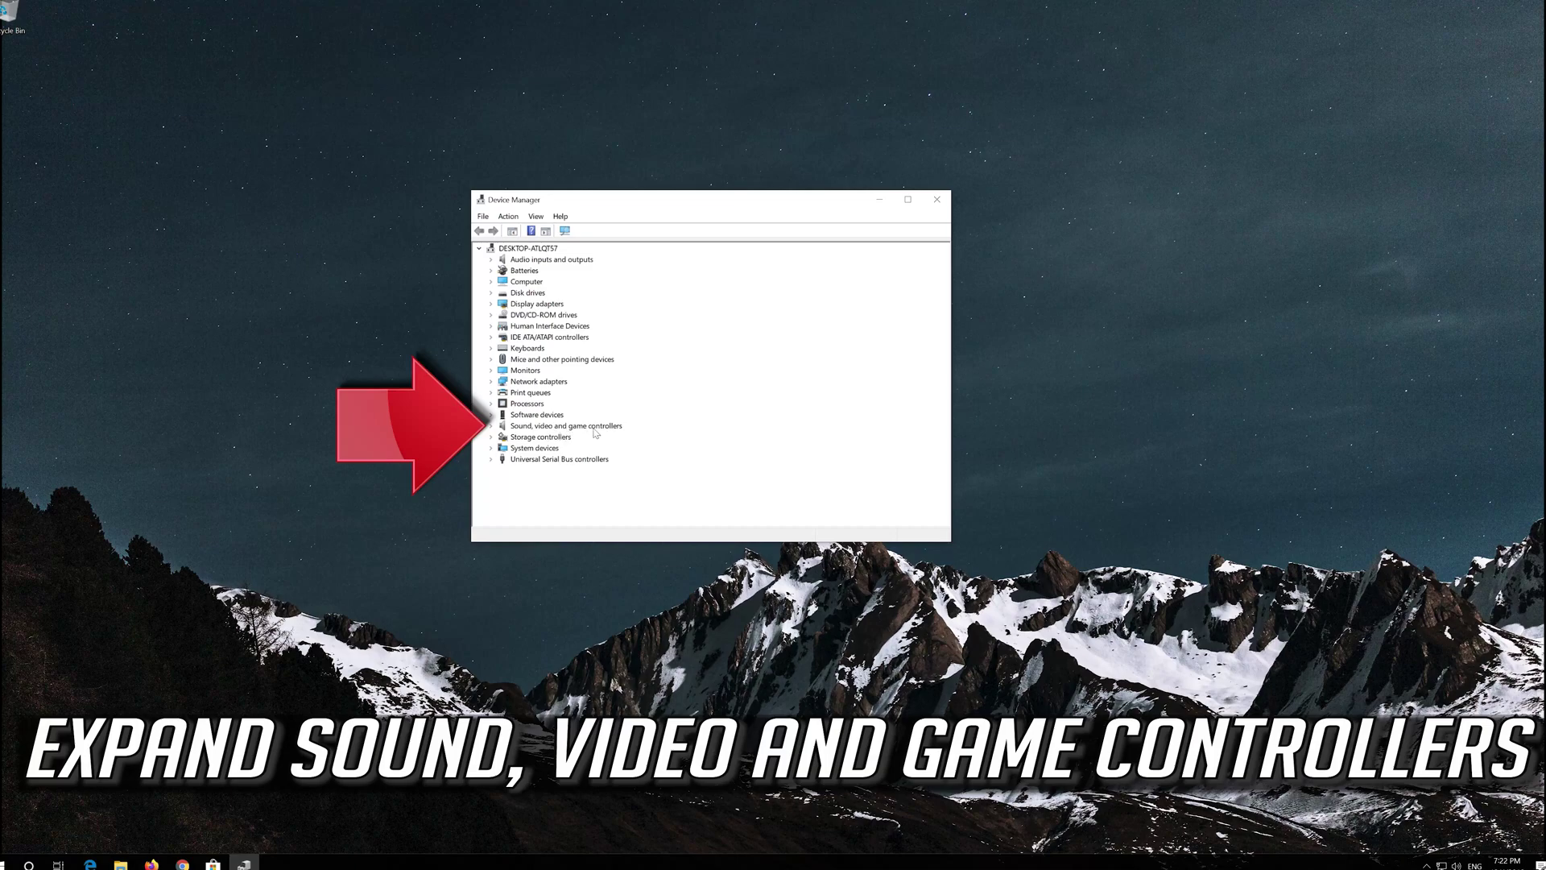
Search automatically for an updated driver for the High Definition Audio Device under sound controllers, continuing the search on Windows Update
click(491, 425)
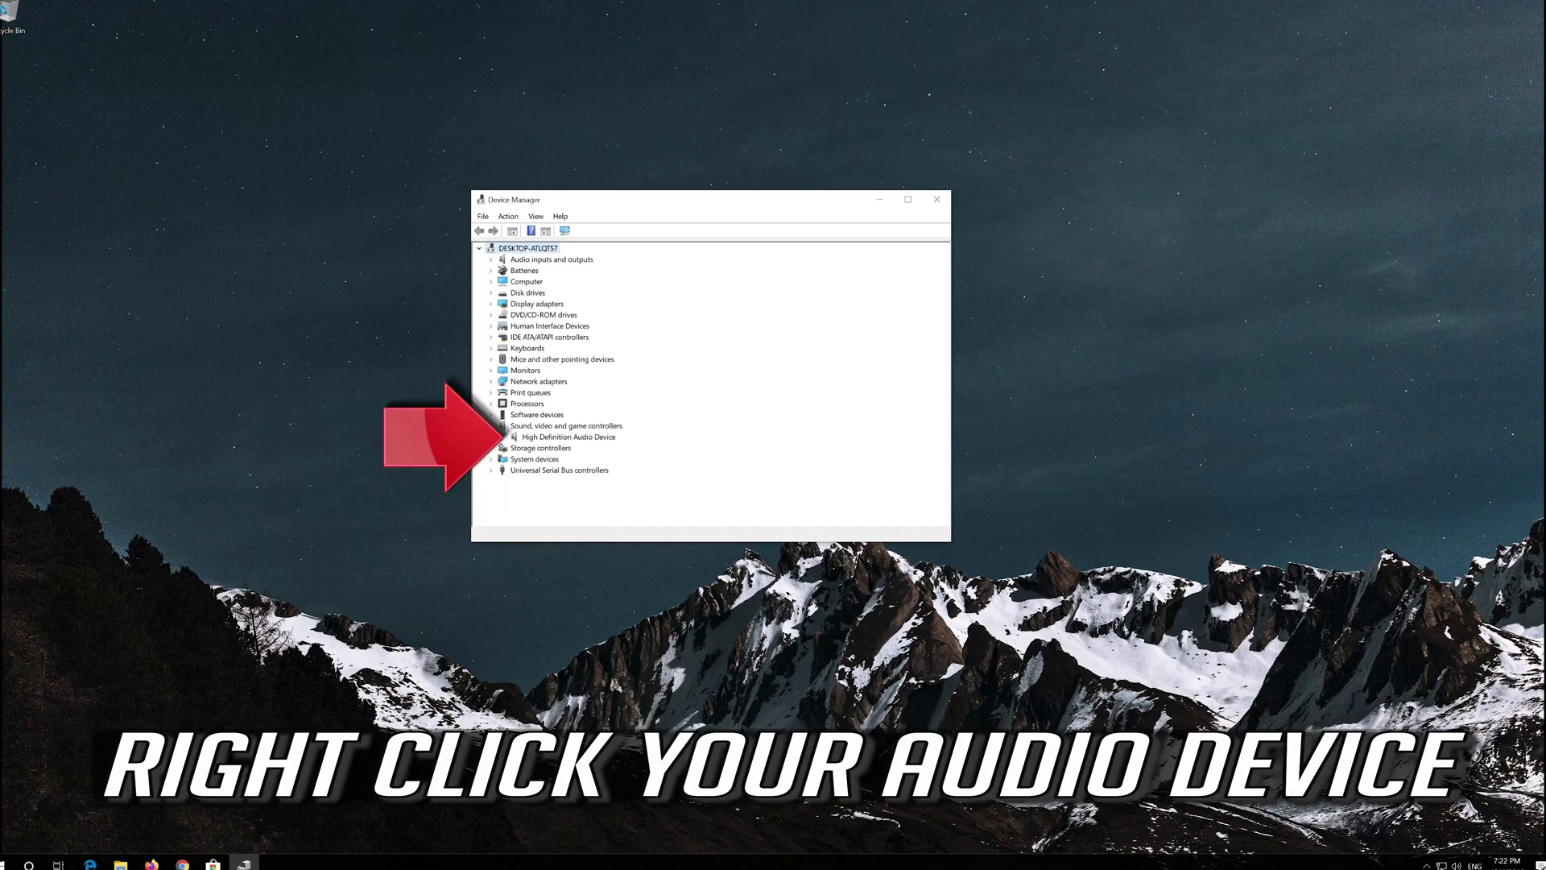
right_click(591, 438)
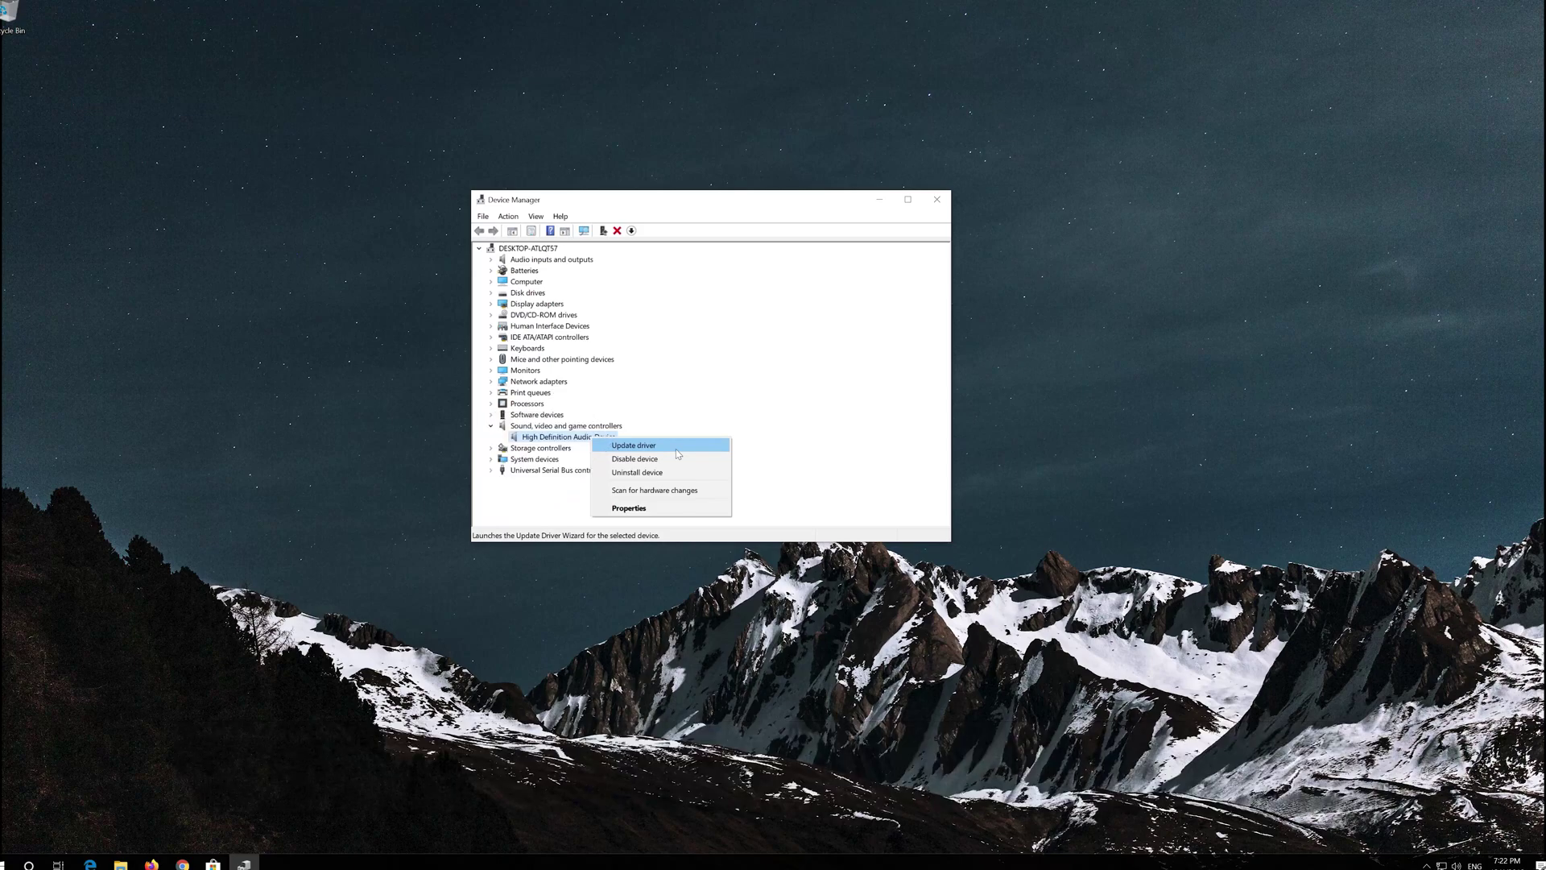
click(665, 448)
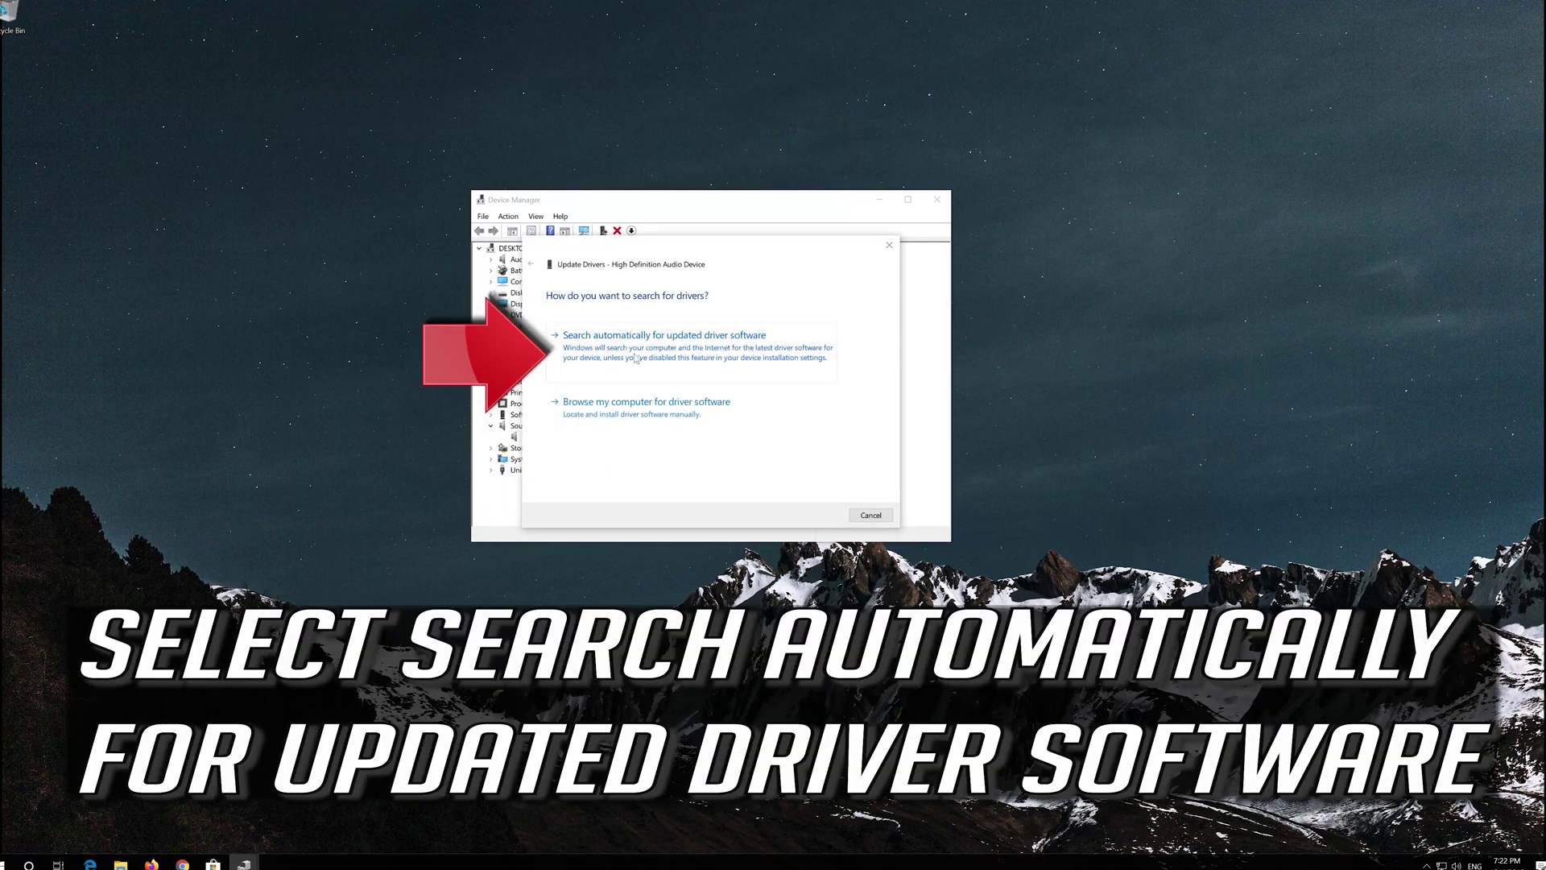
click(693, 352)
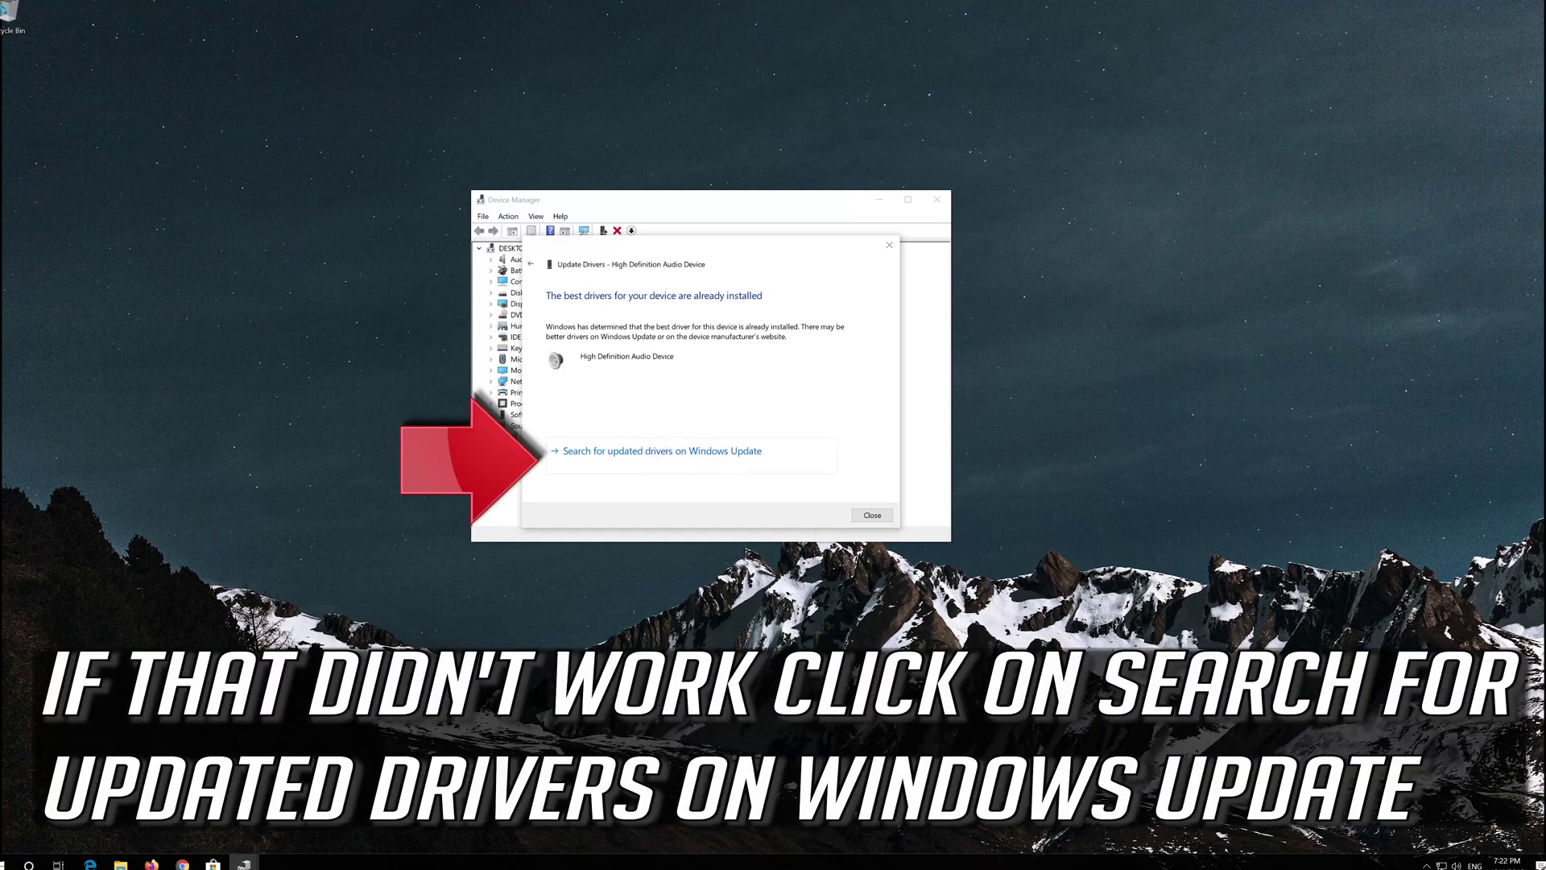
click(657, 456)
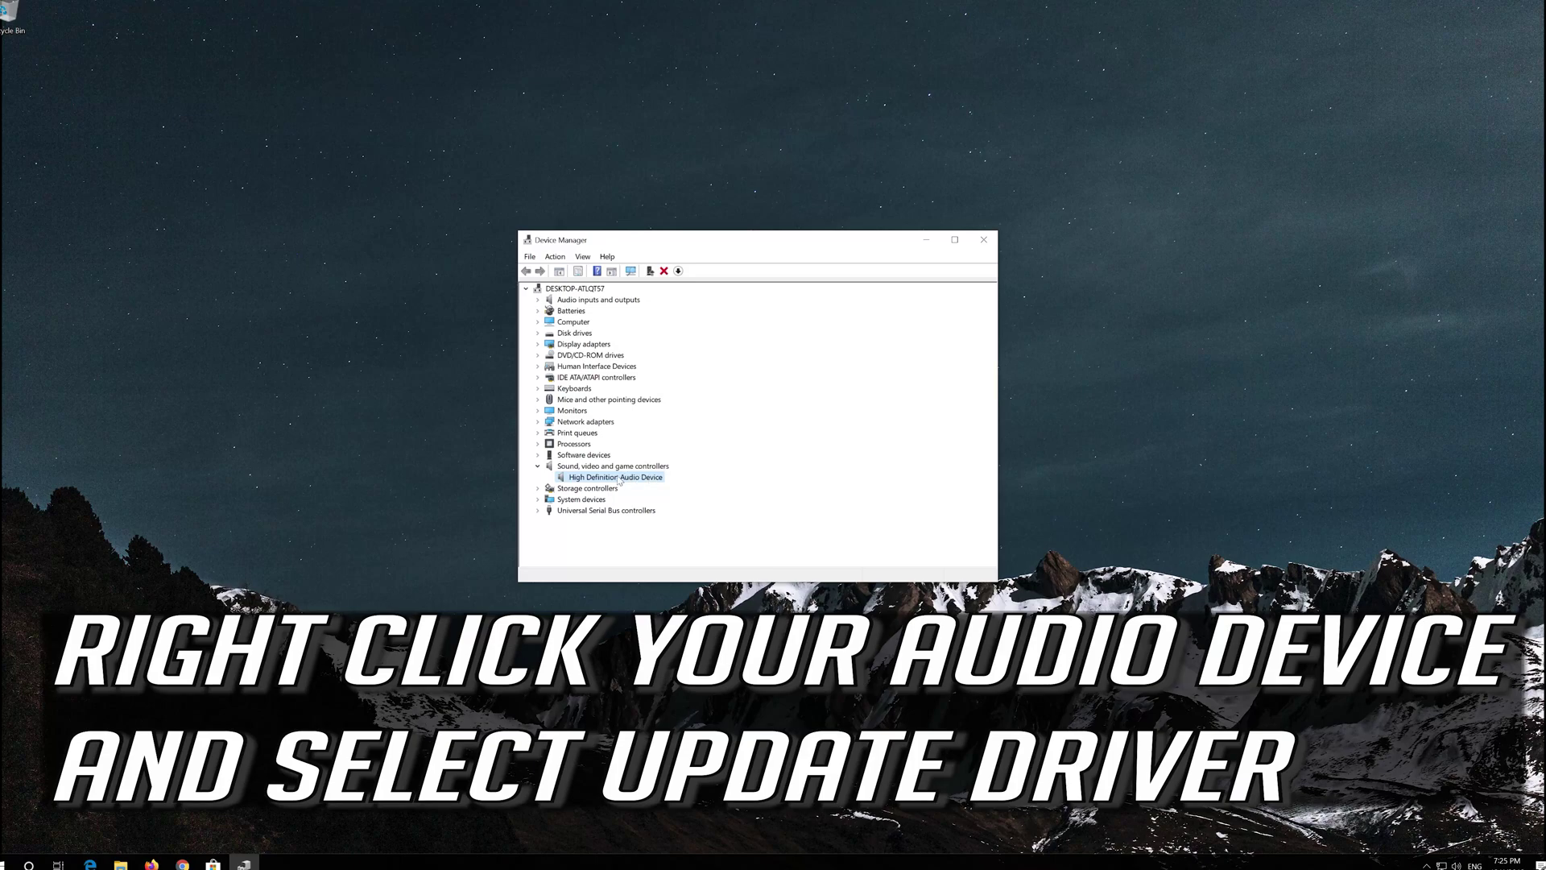
Manually update the High Definition Audio Device by installing the High Definition Audio Device driver from the computer's list of available drivers, accepting the warning
right_click(619, 479)
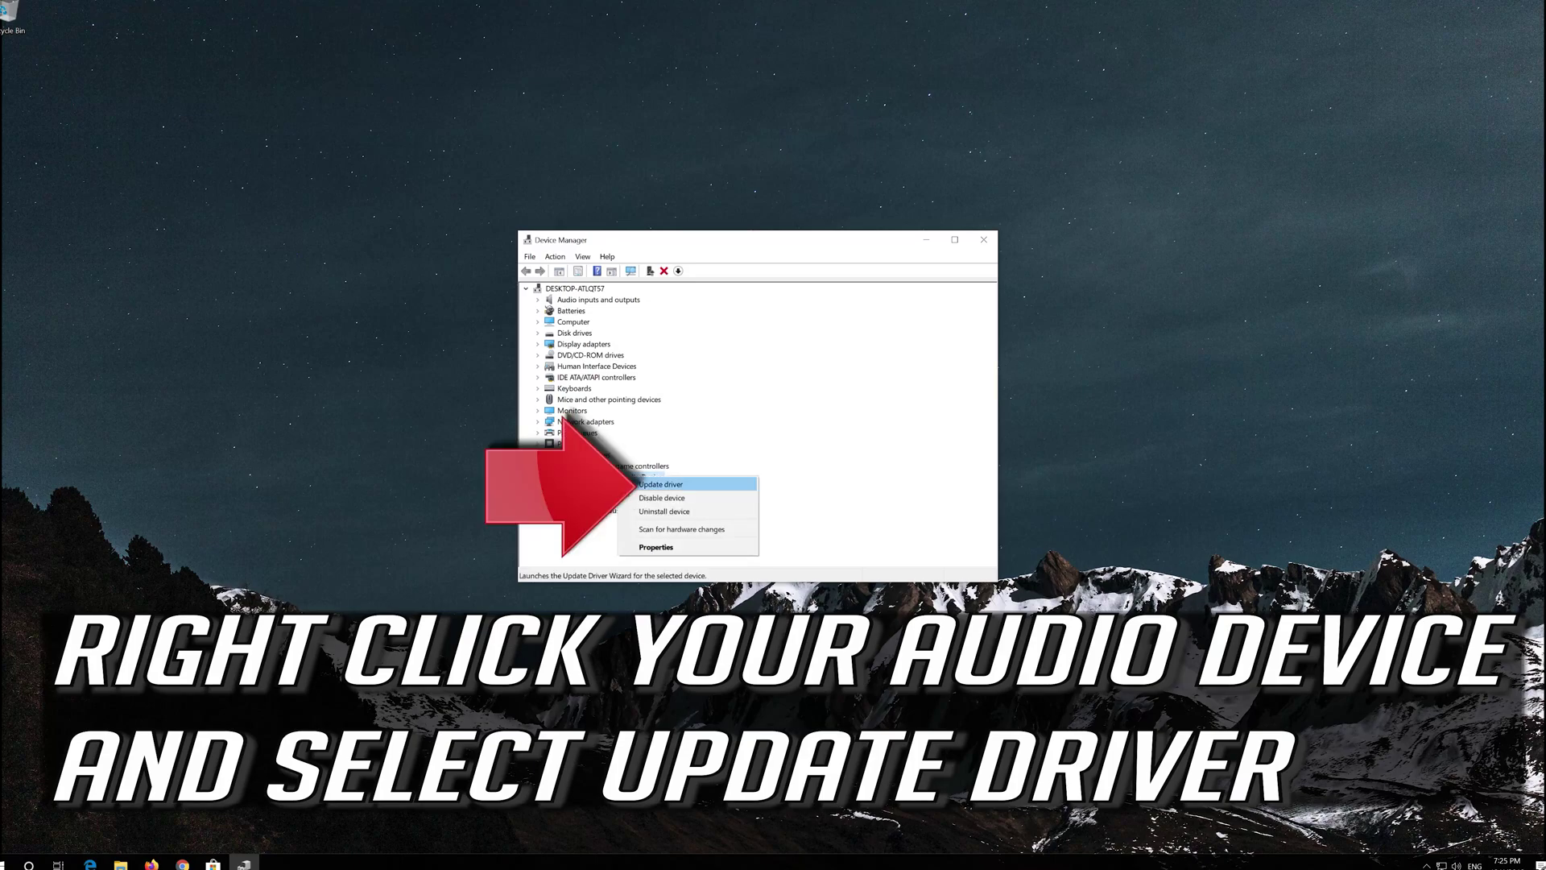
click(722, 486)
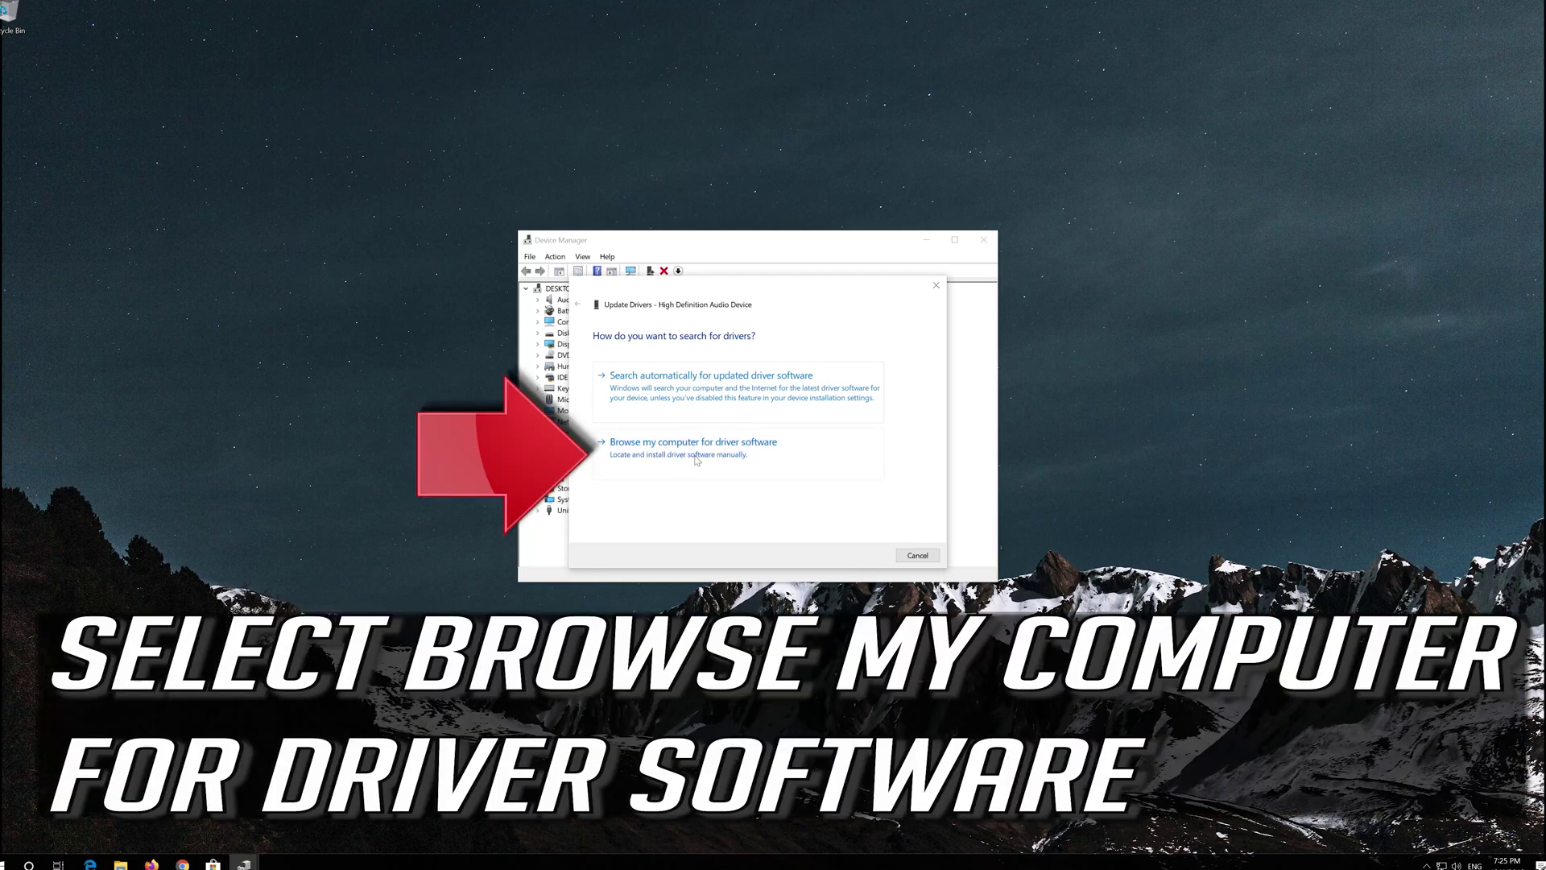
click(701, 464)
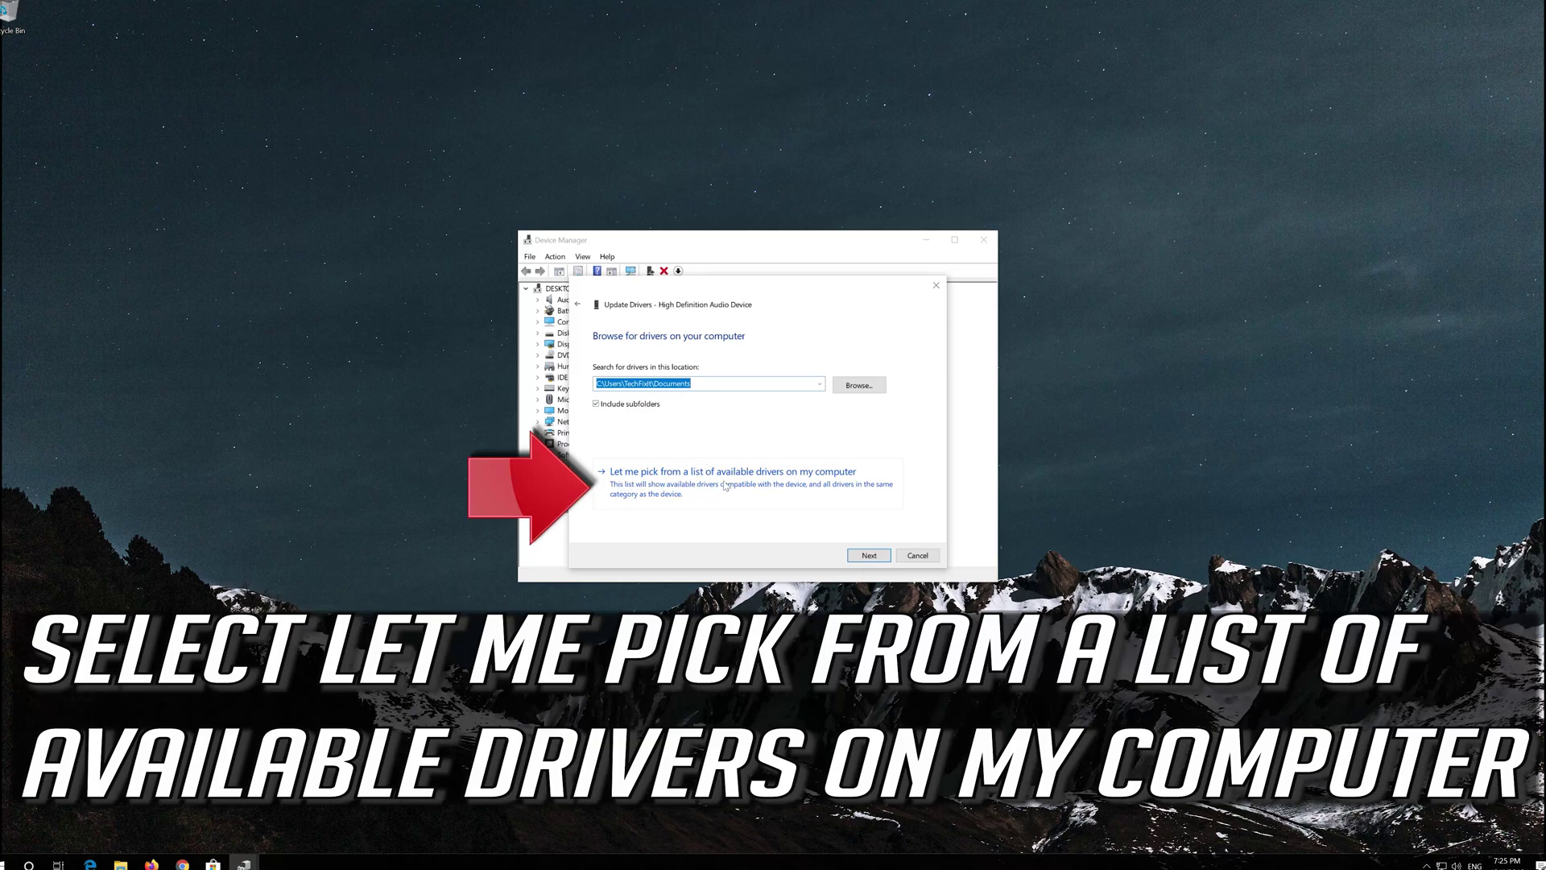
click(768, 485)
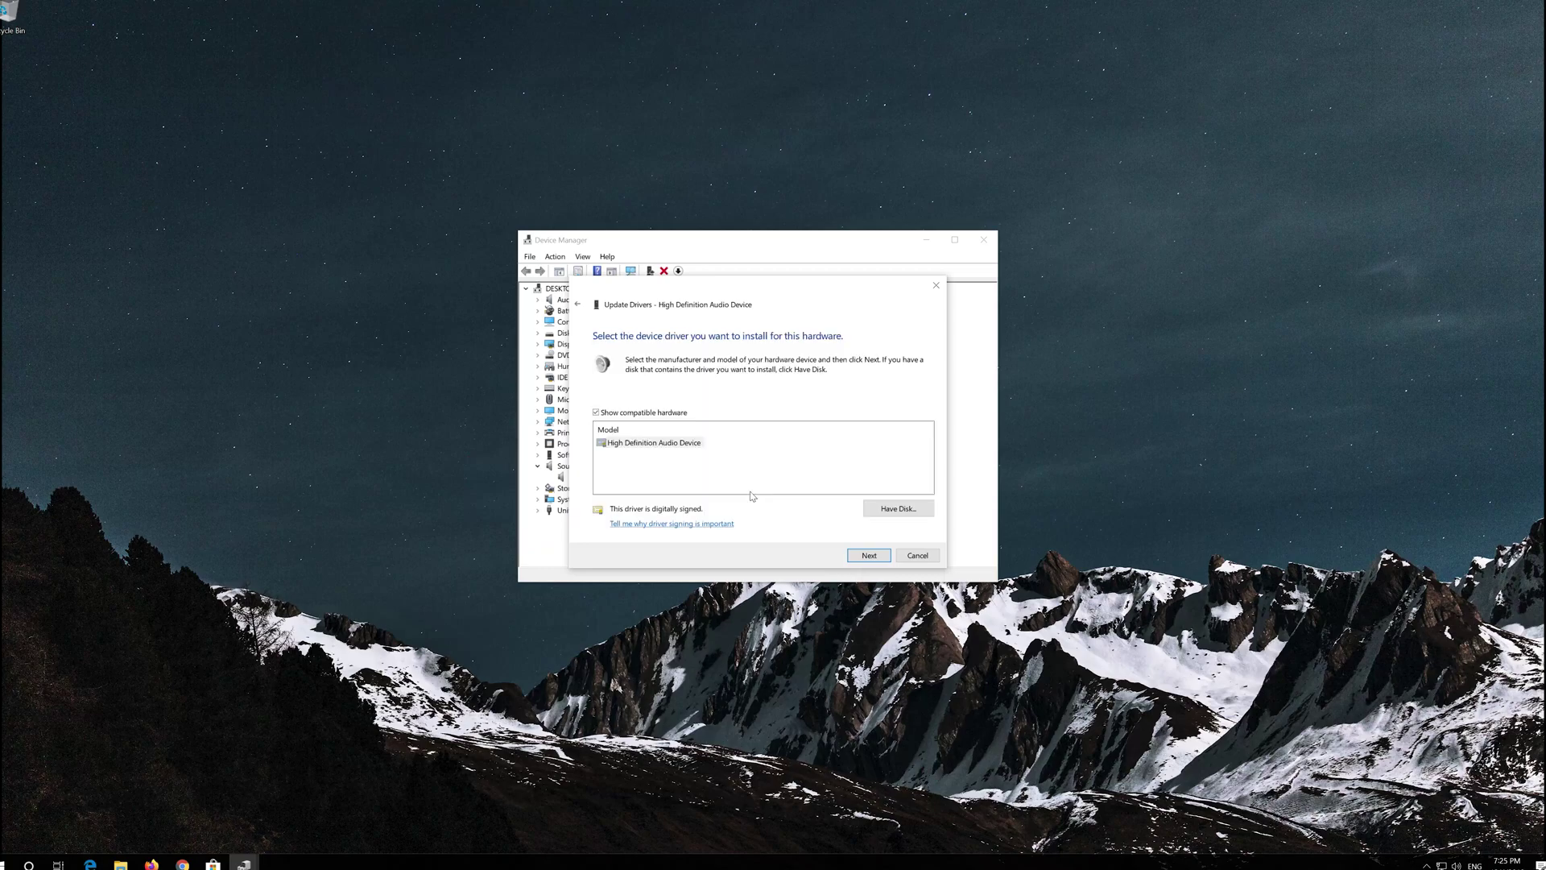
click(666, 445)
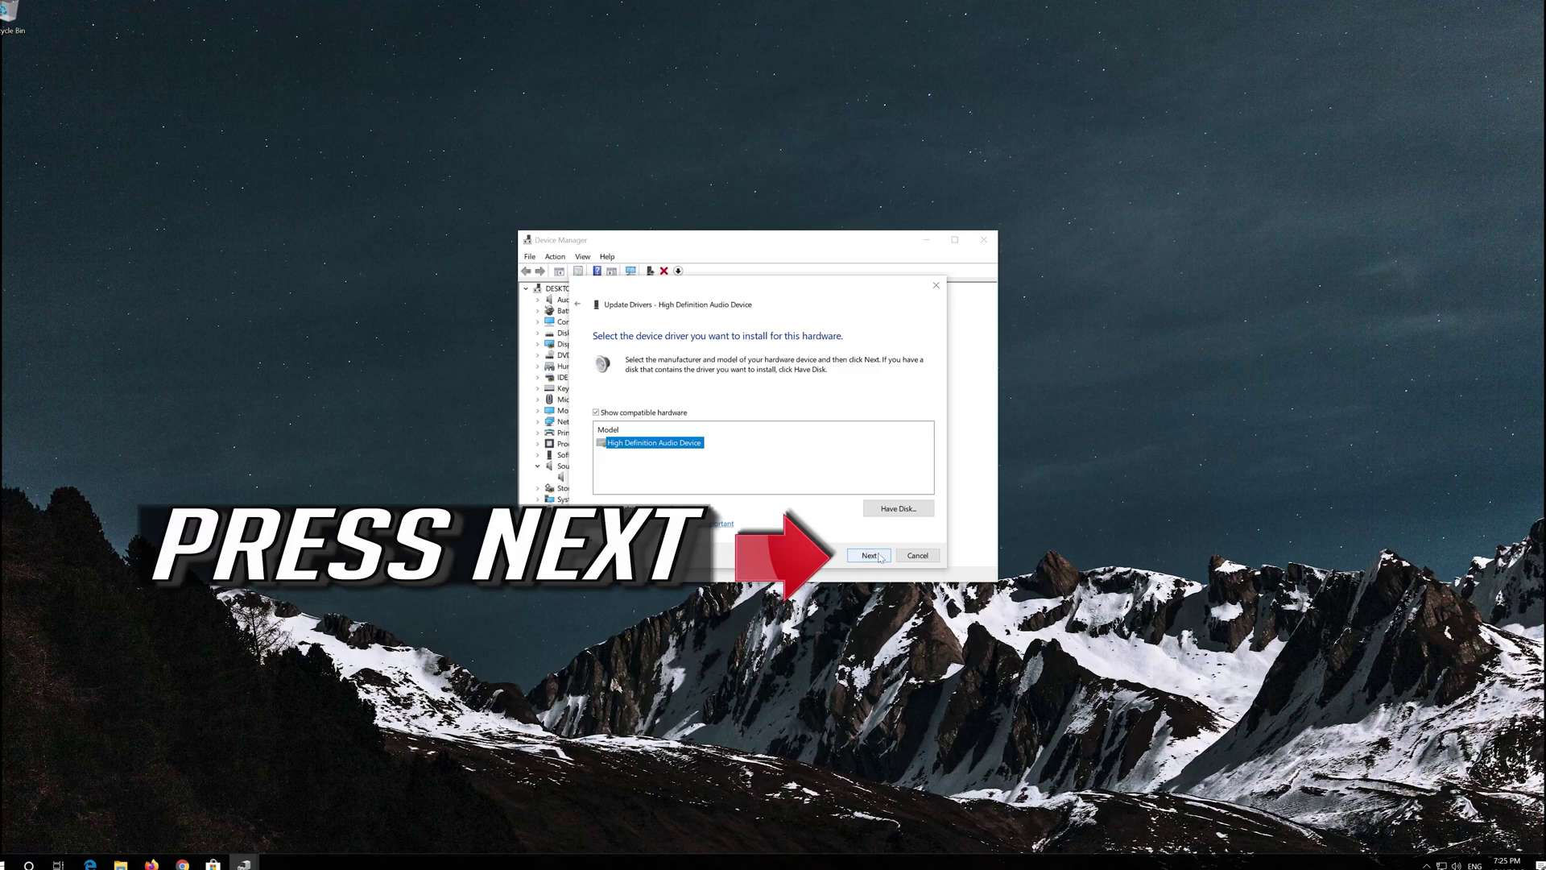
click(850, 557)
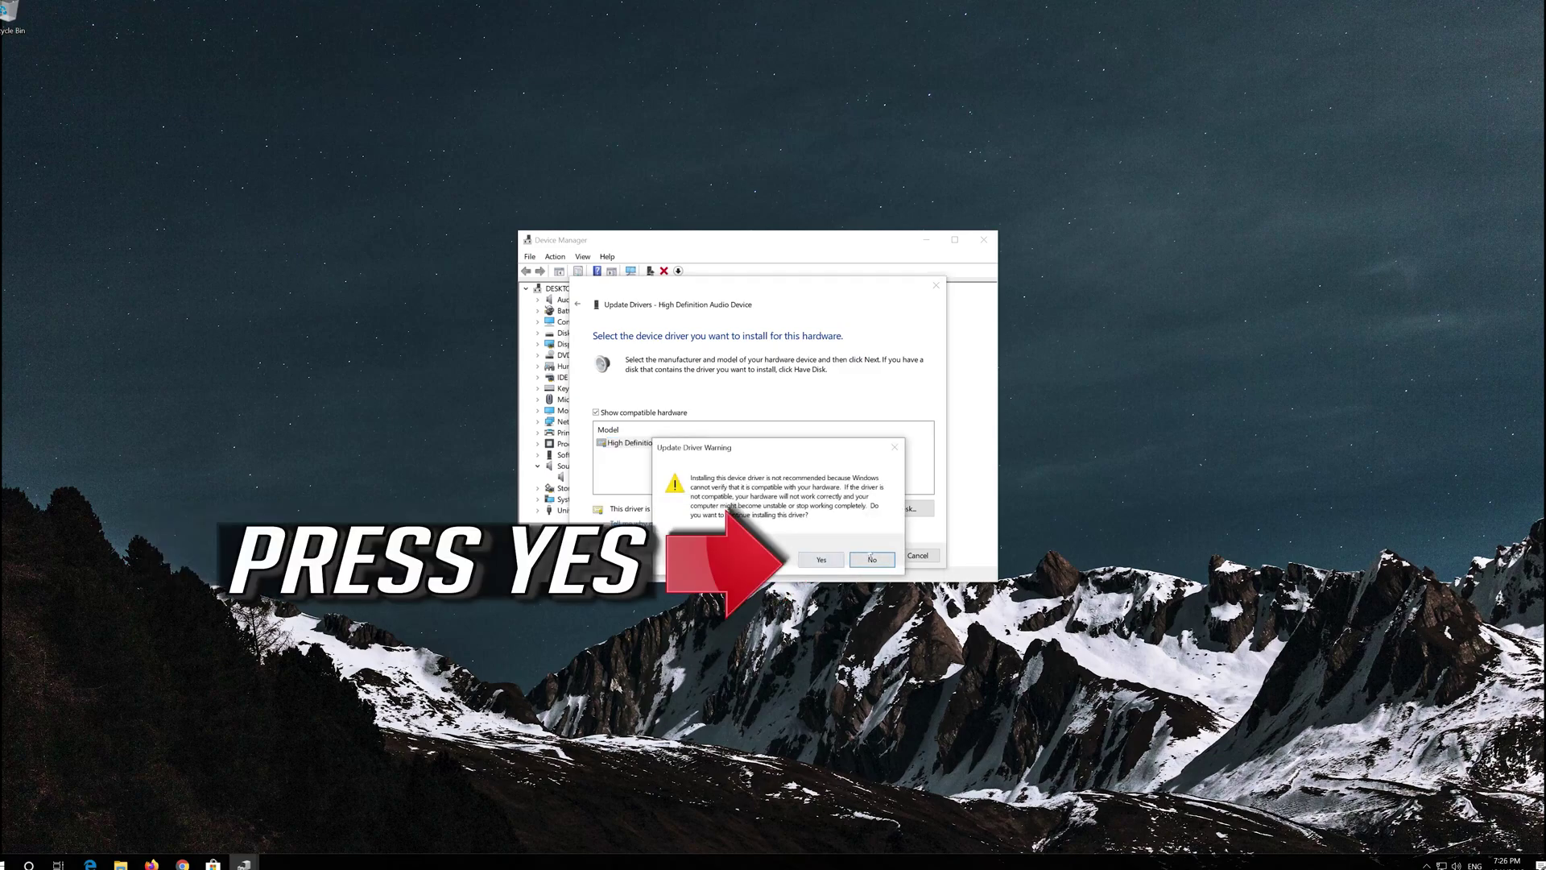
click(822, 559)
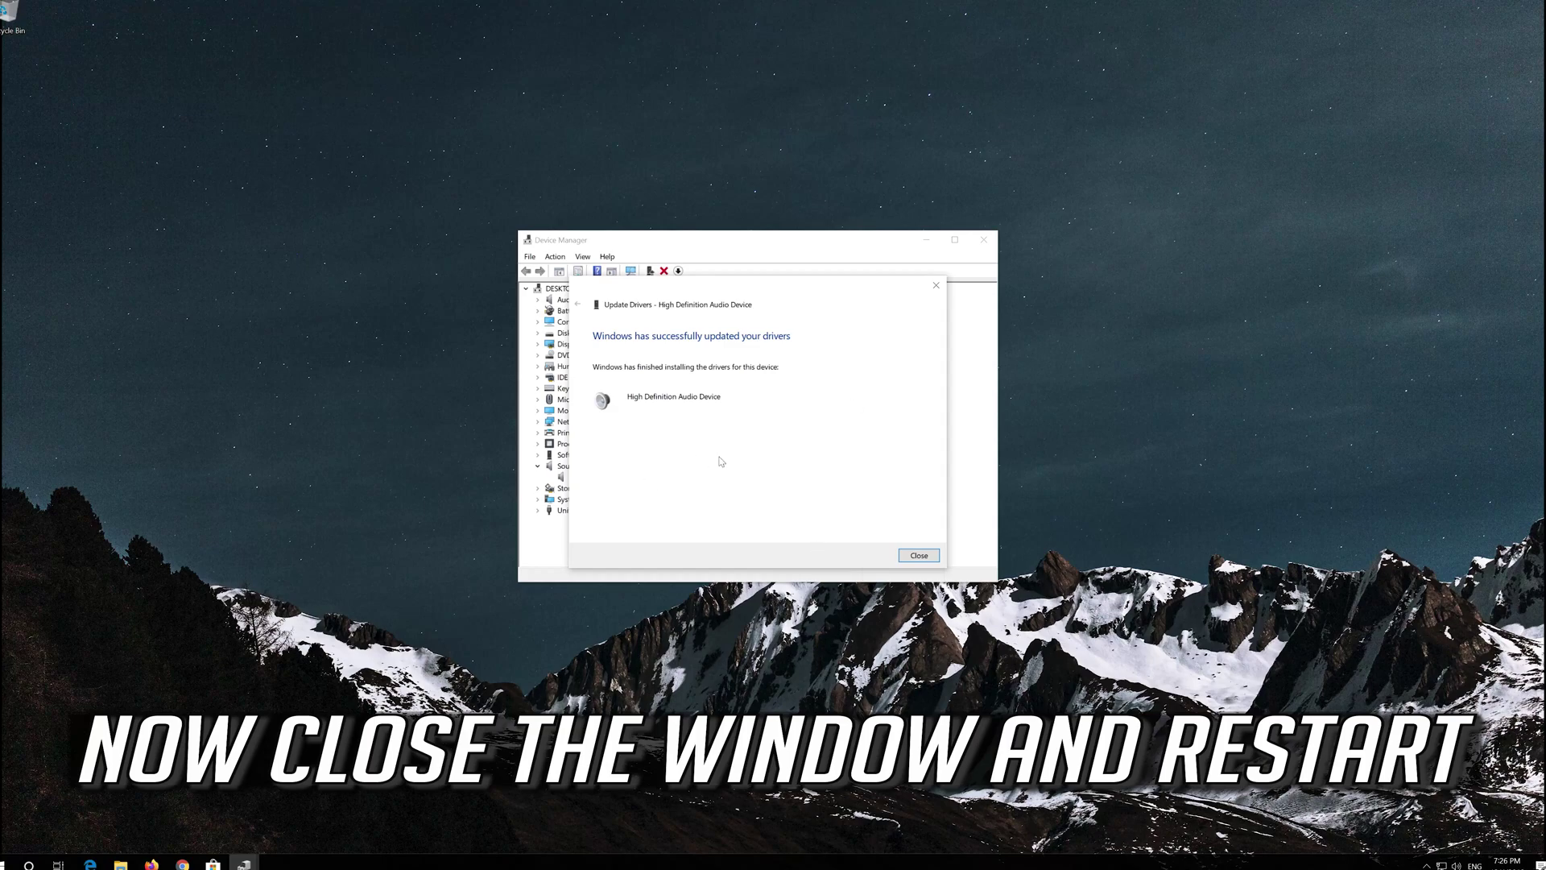
click(919, 555)
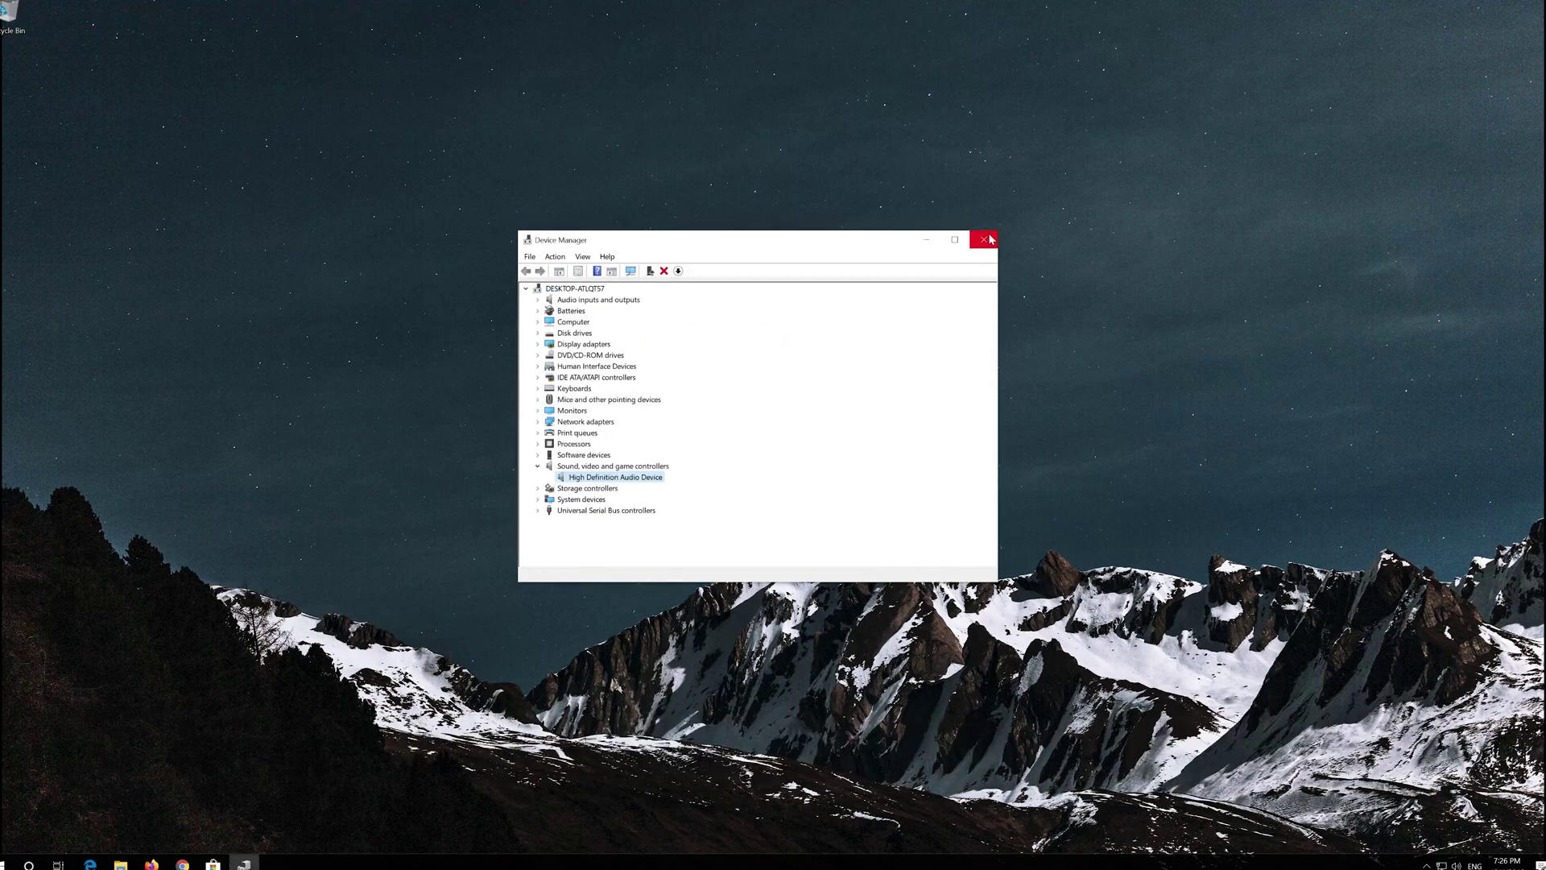
Close Device Manager and restart the computer
click(984, 239)
click(6, 864)
click(3, 839)
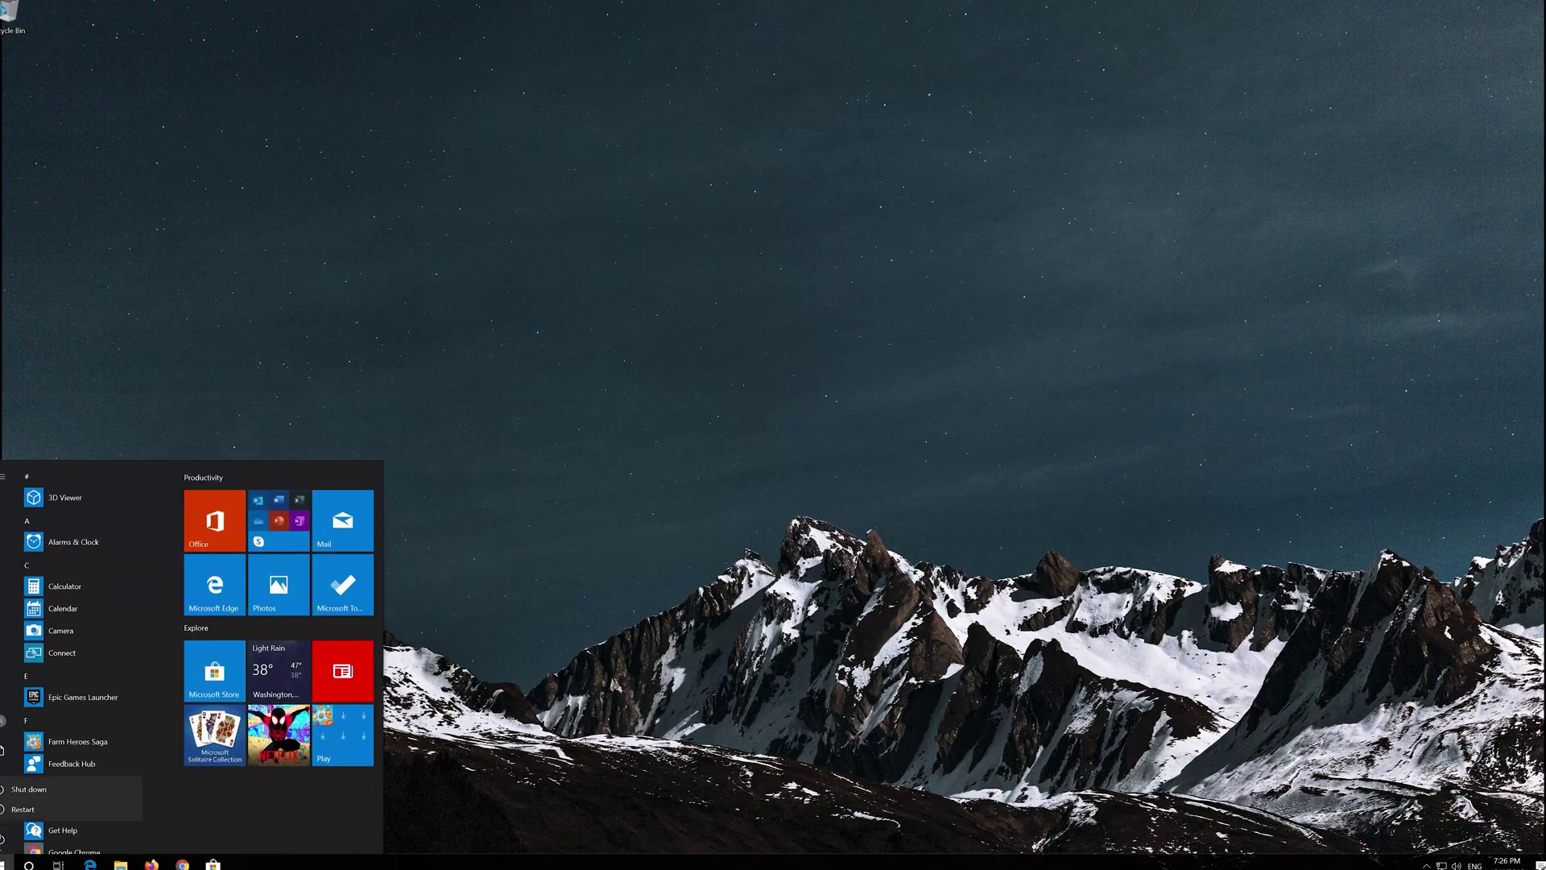
click(24, 809)
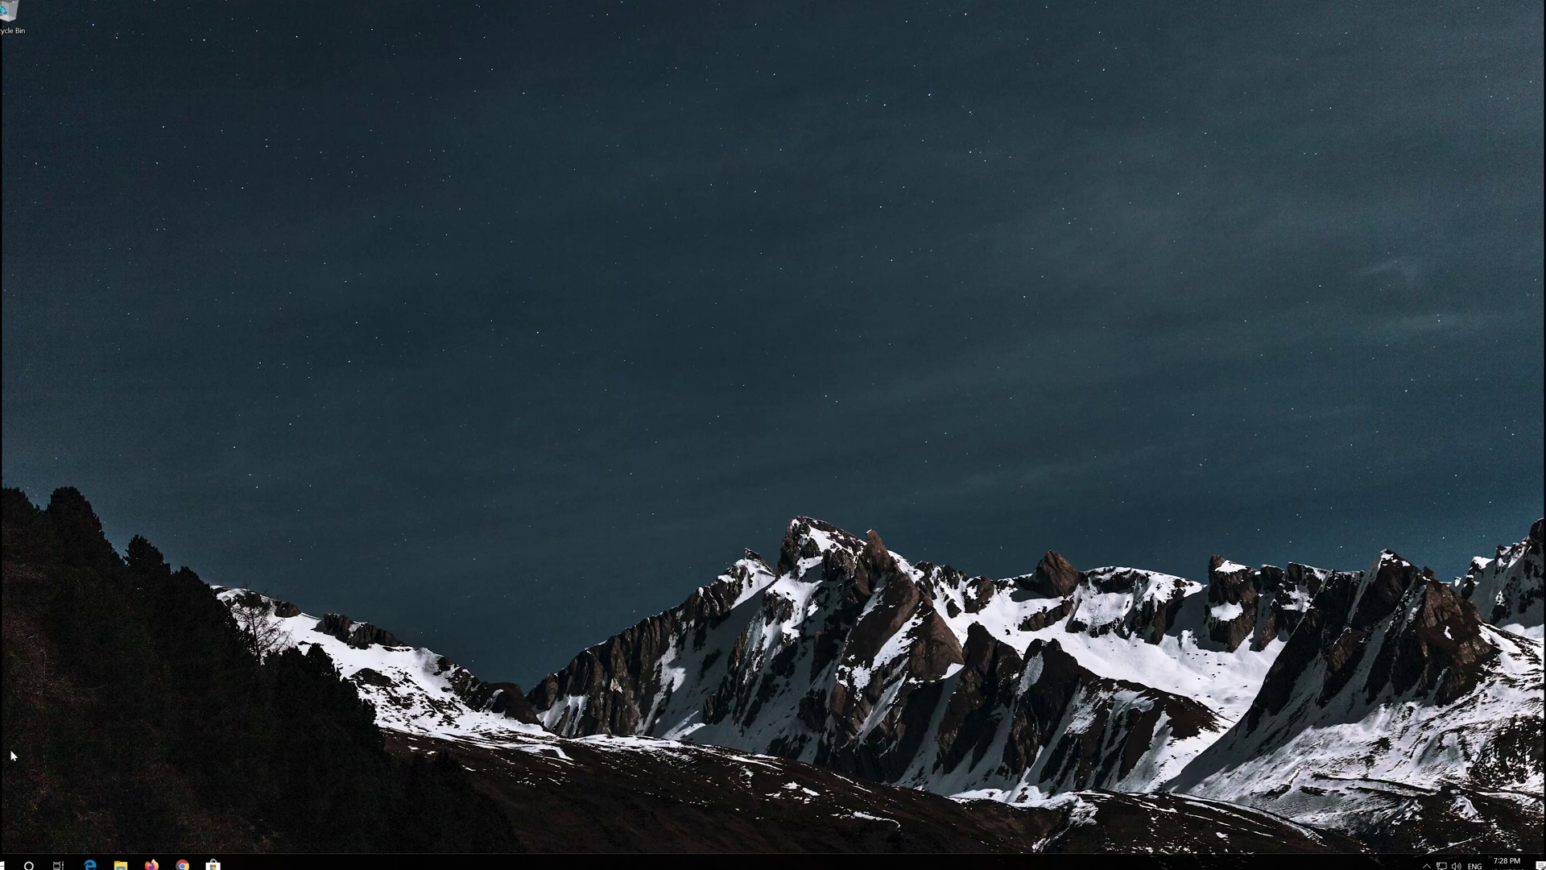
Open the Windows Settings app and go to the Sound page of the System settings
click(7, 862)
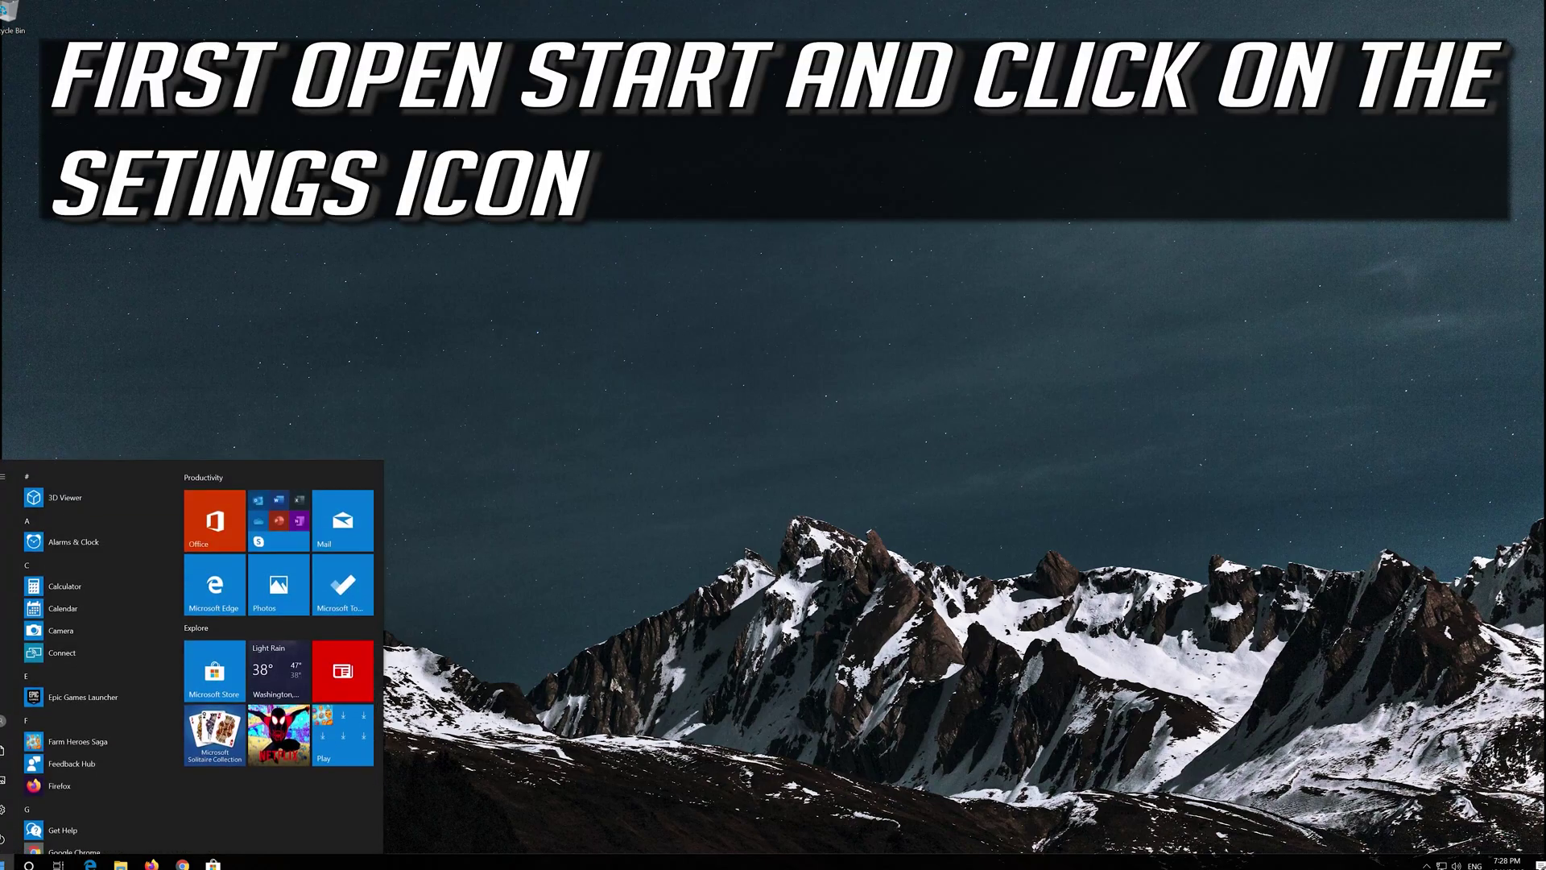
mouse_move(5, 809)
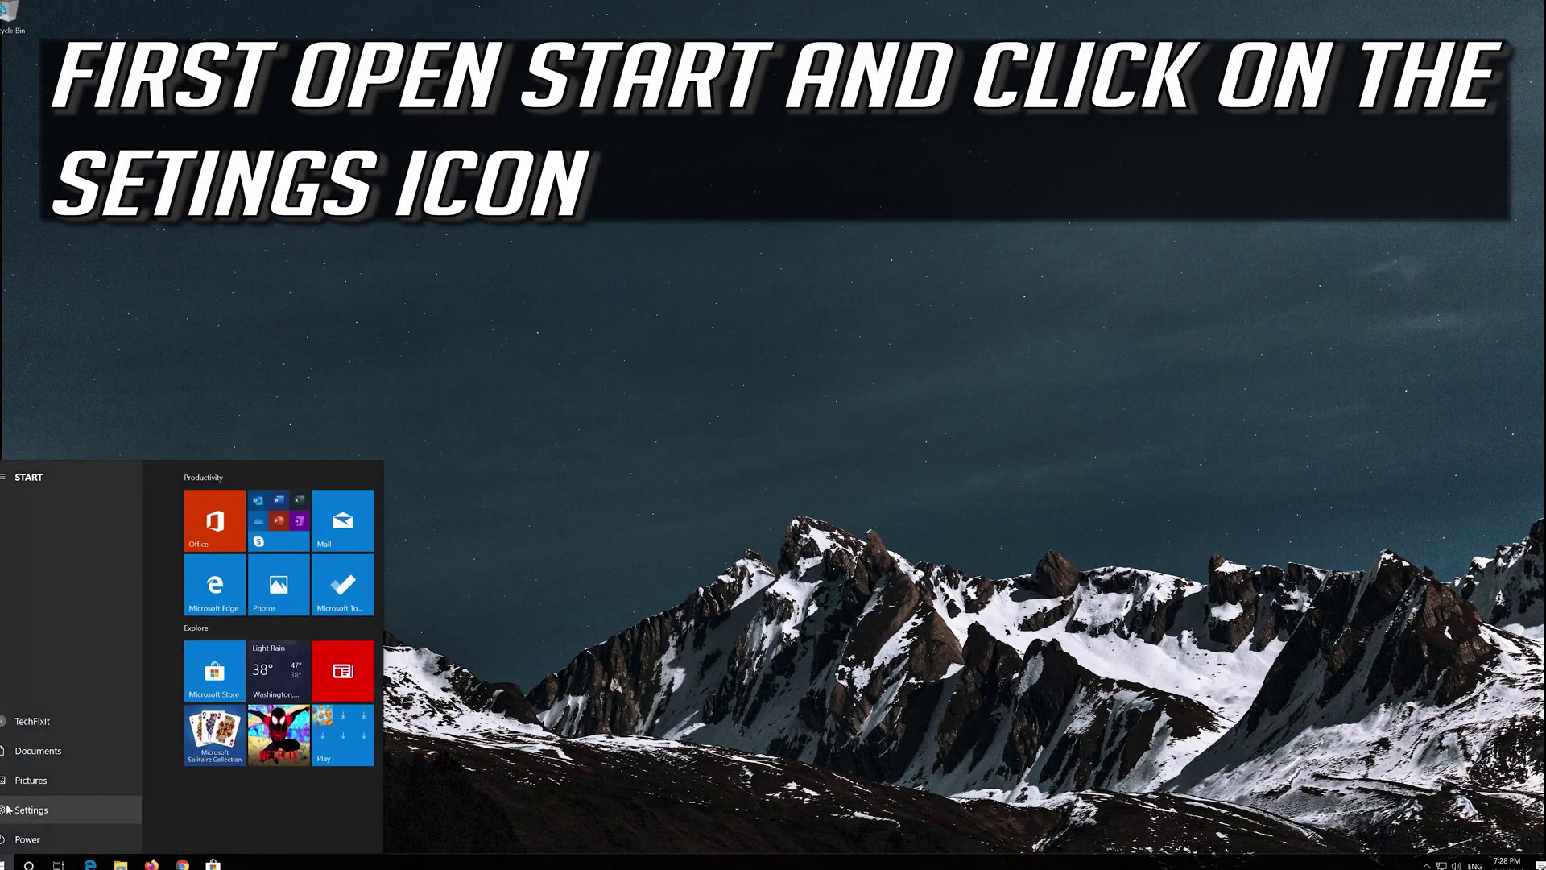
click(42, 808)
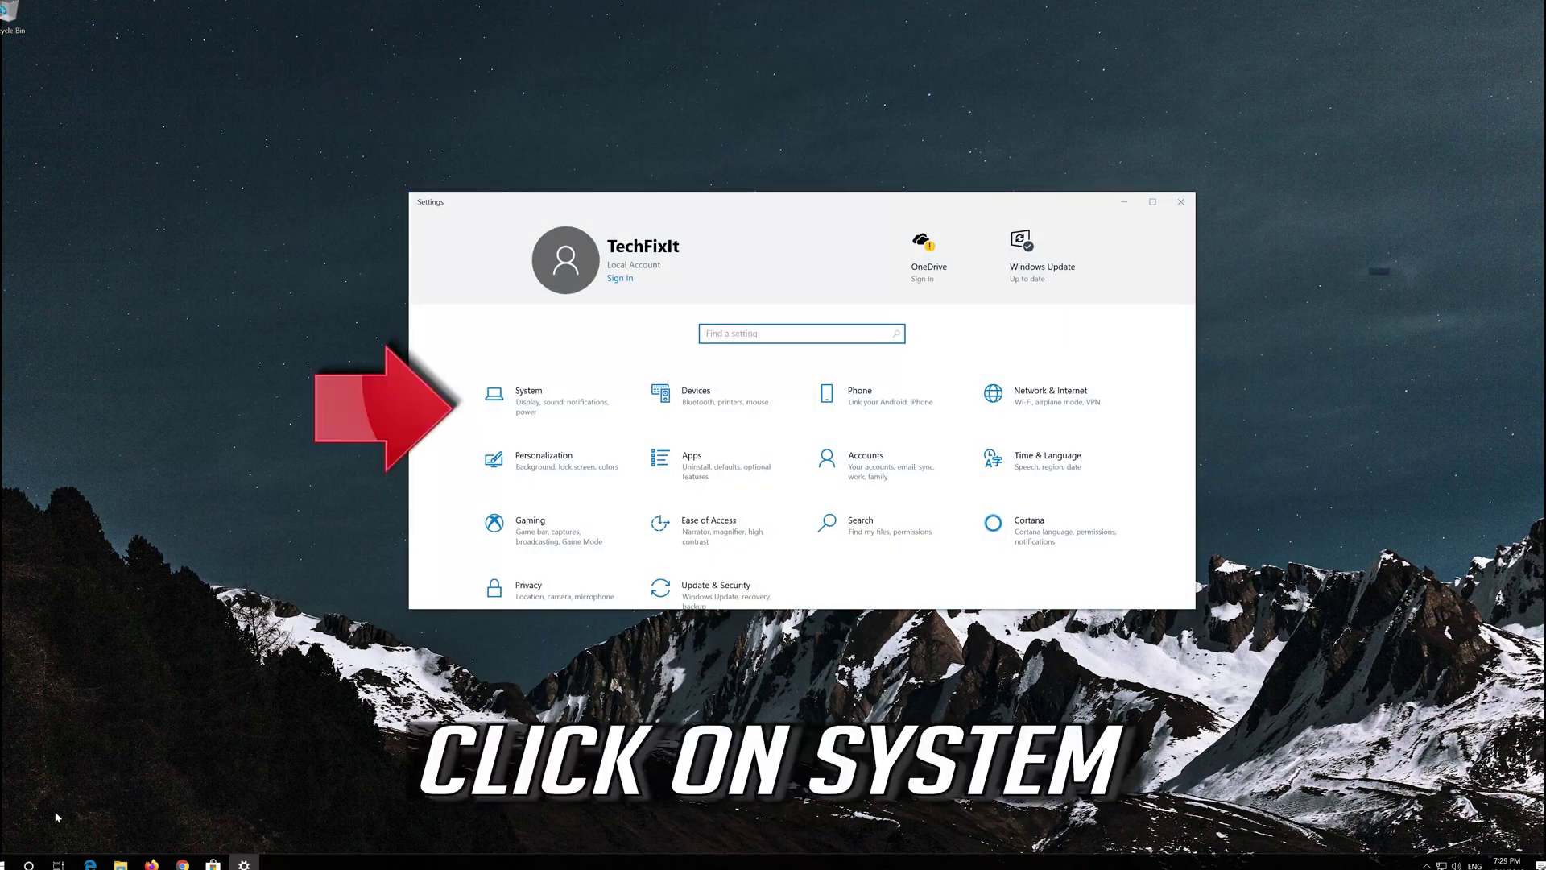
click(550, 385)
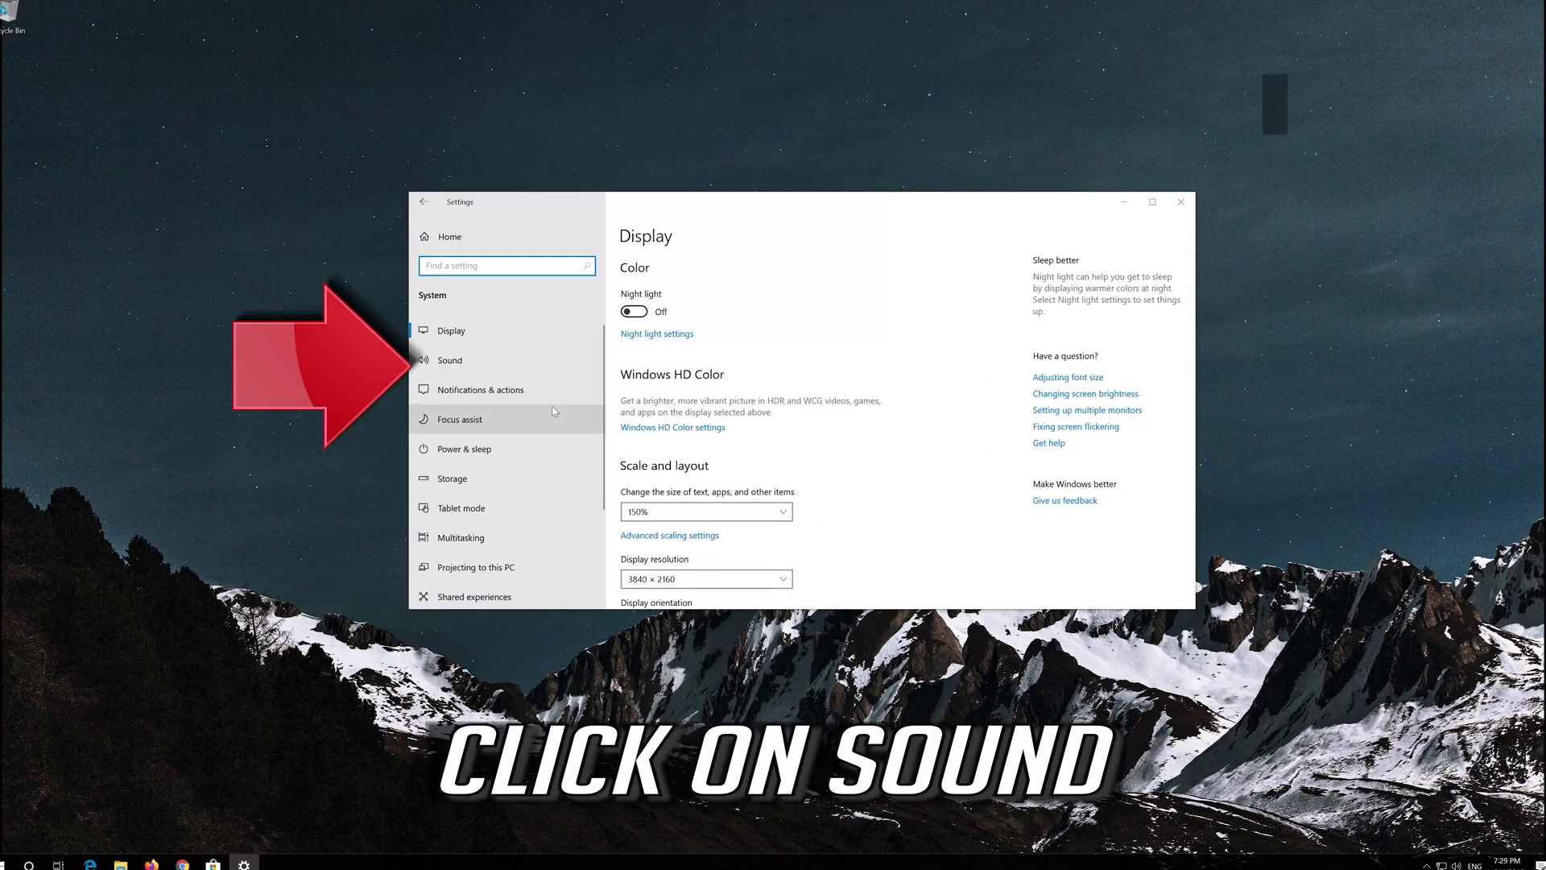
click(494, 361)
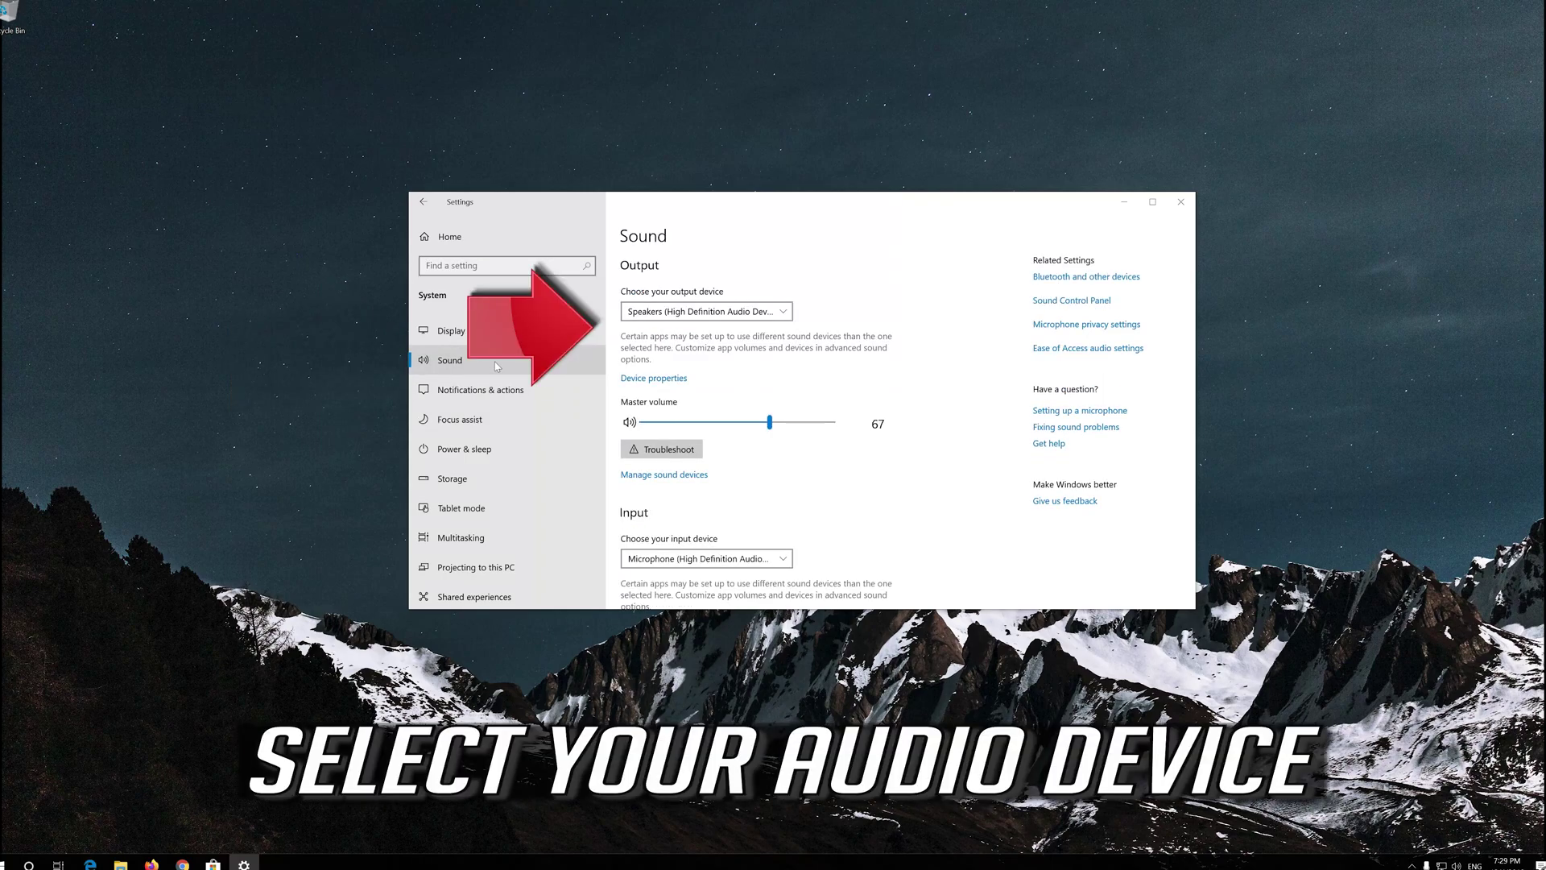
Choose Speakers (High Definition Audio Device) as the output device and run the Playing Audio troubleshooter on the speakers
click(708, 312)
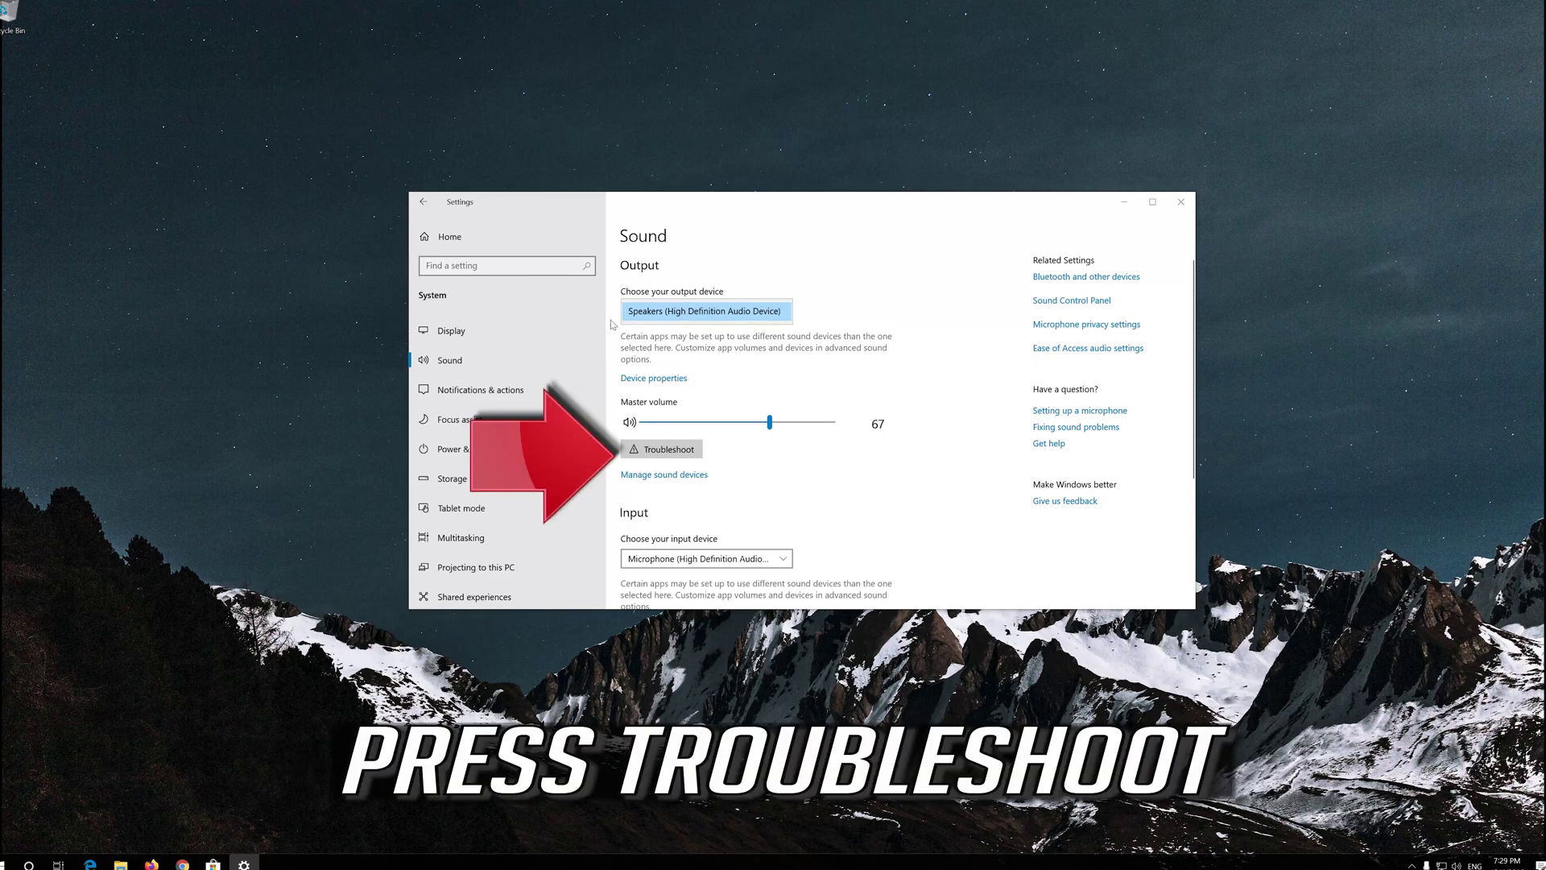
click(724, 313)
click(665, 450)
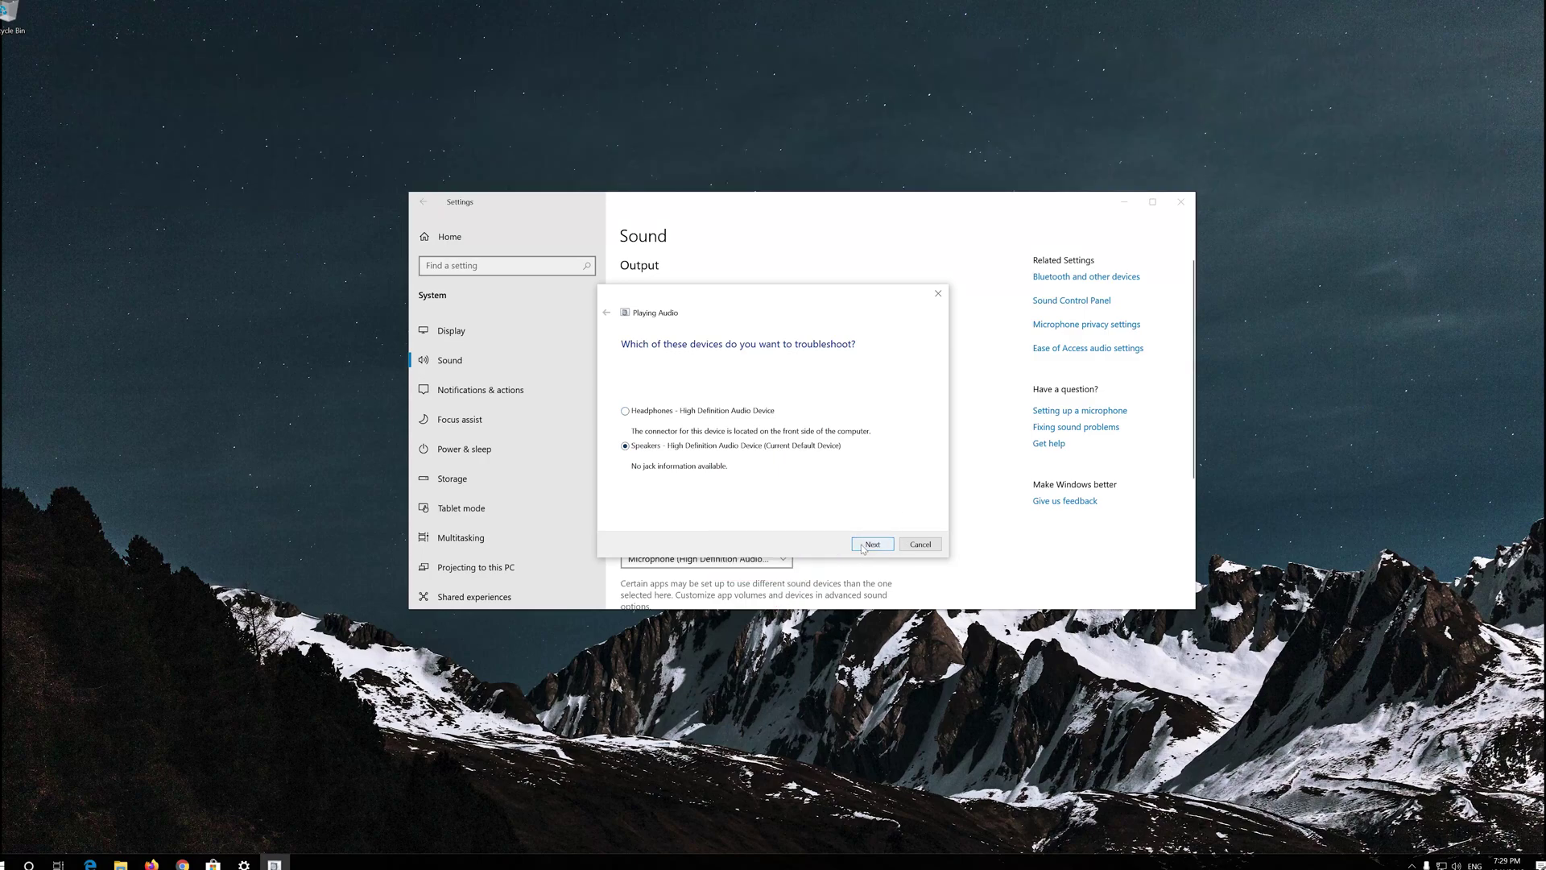
click(872, 544)
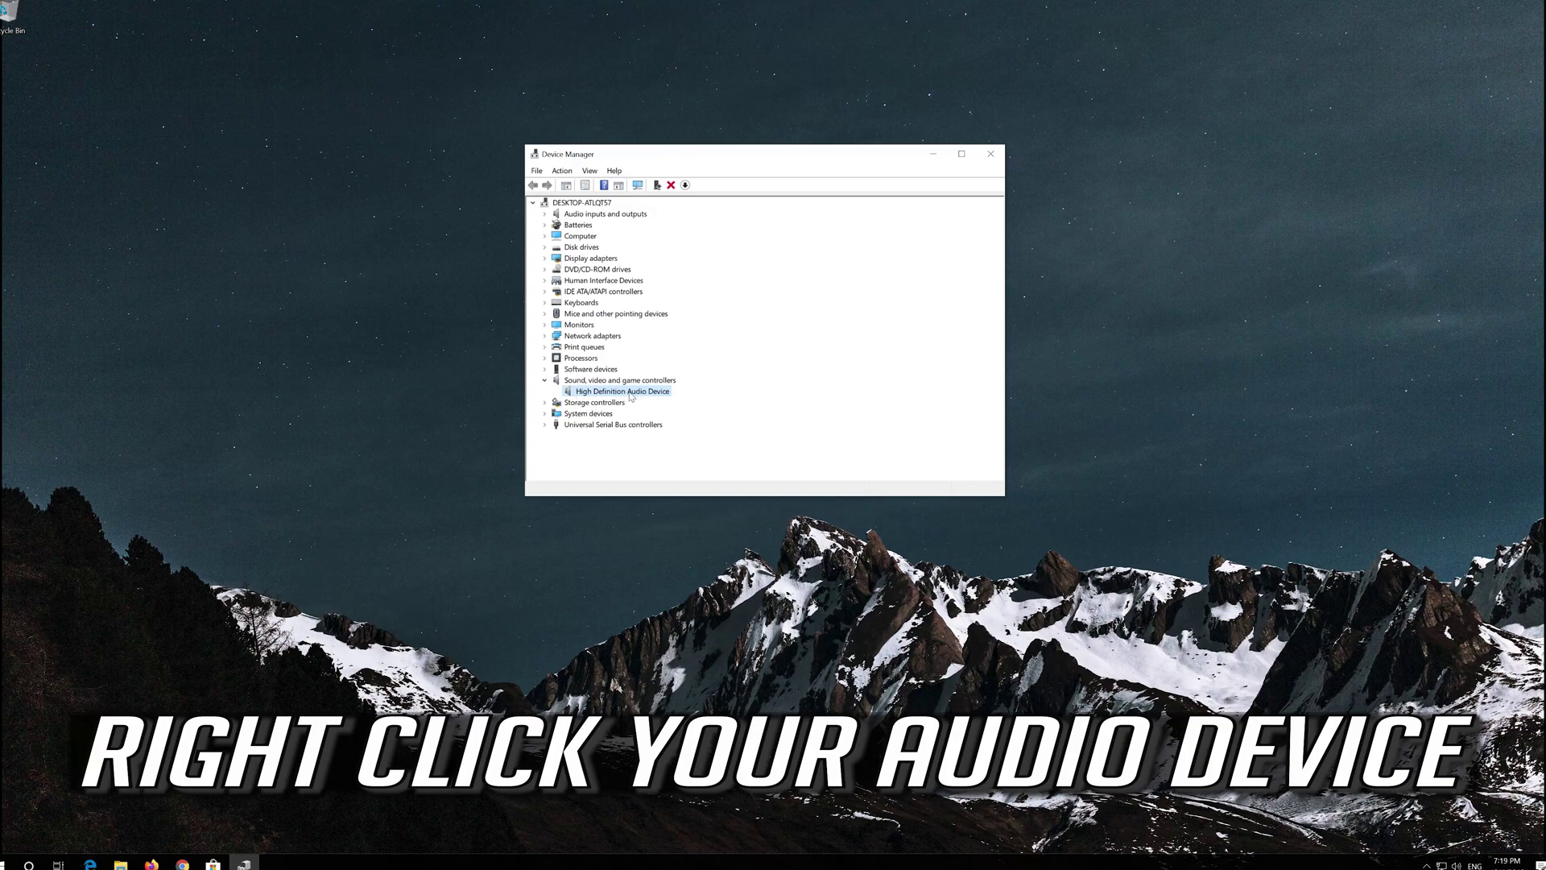
Uninstall the High Definition Audio Device from the system in Device Manager
right_click(631, 396)
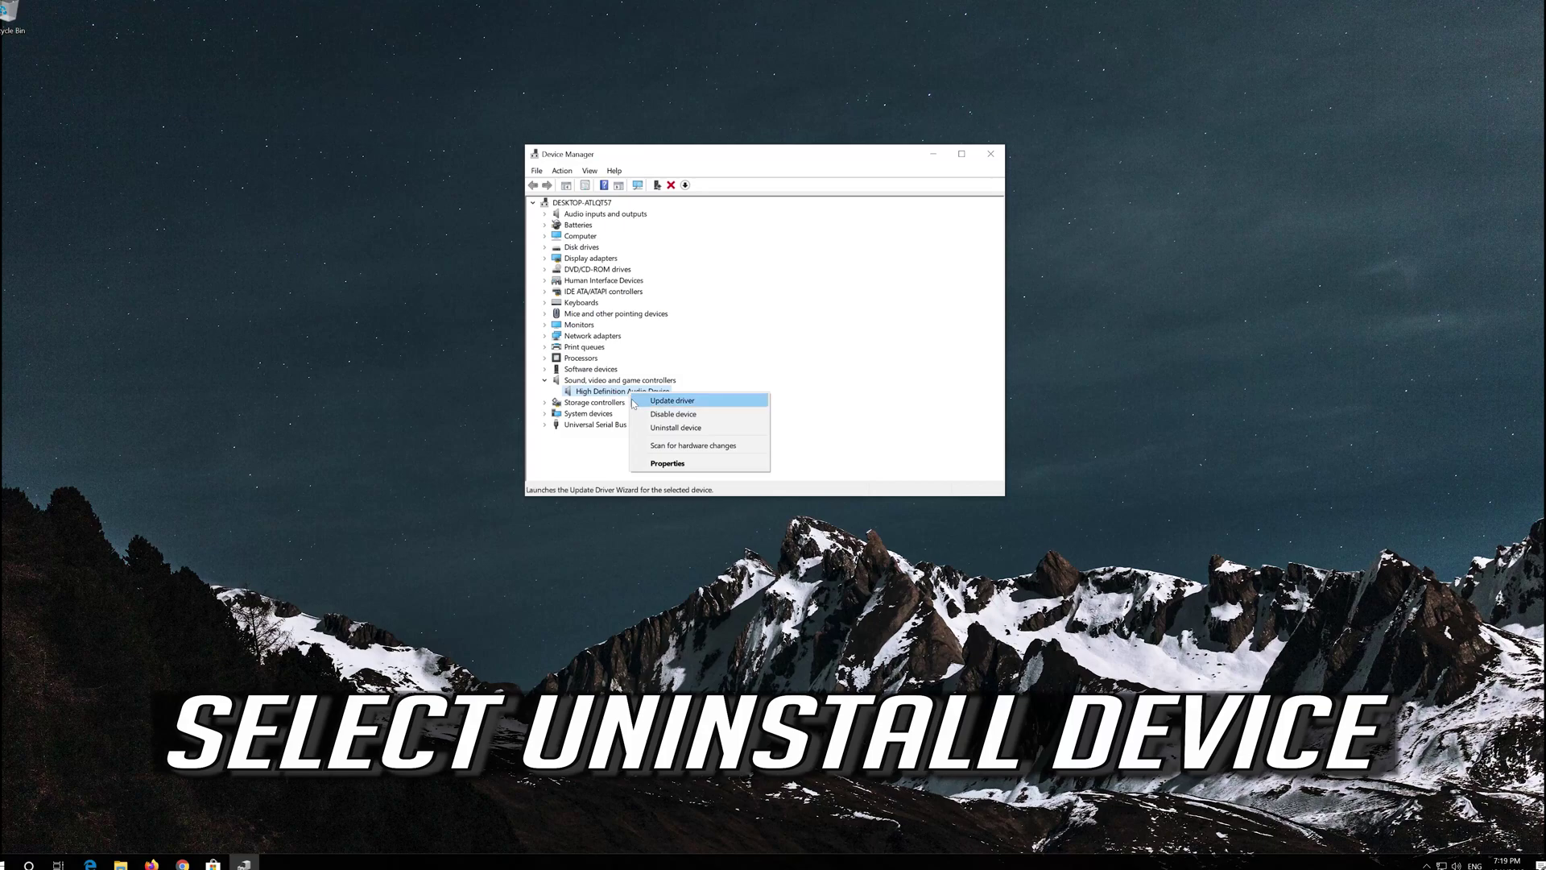
click(713, 428)
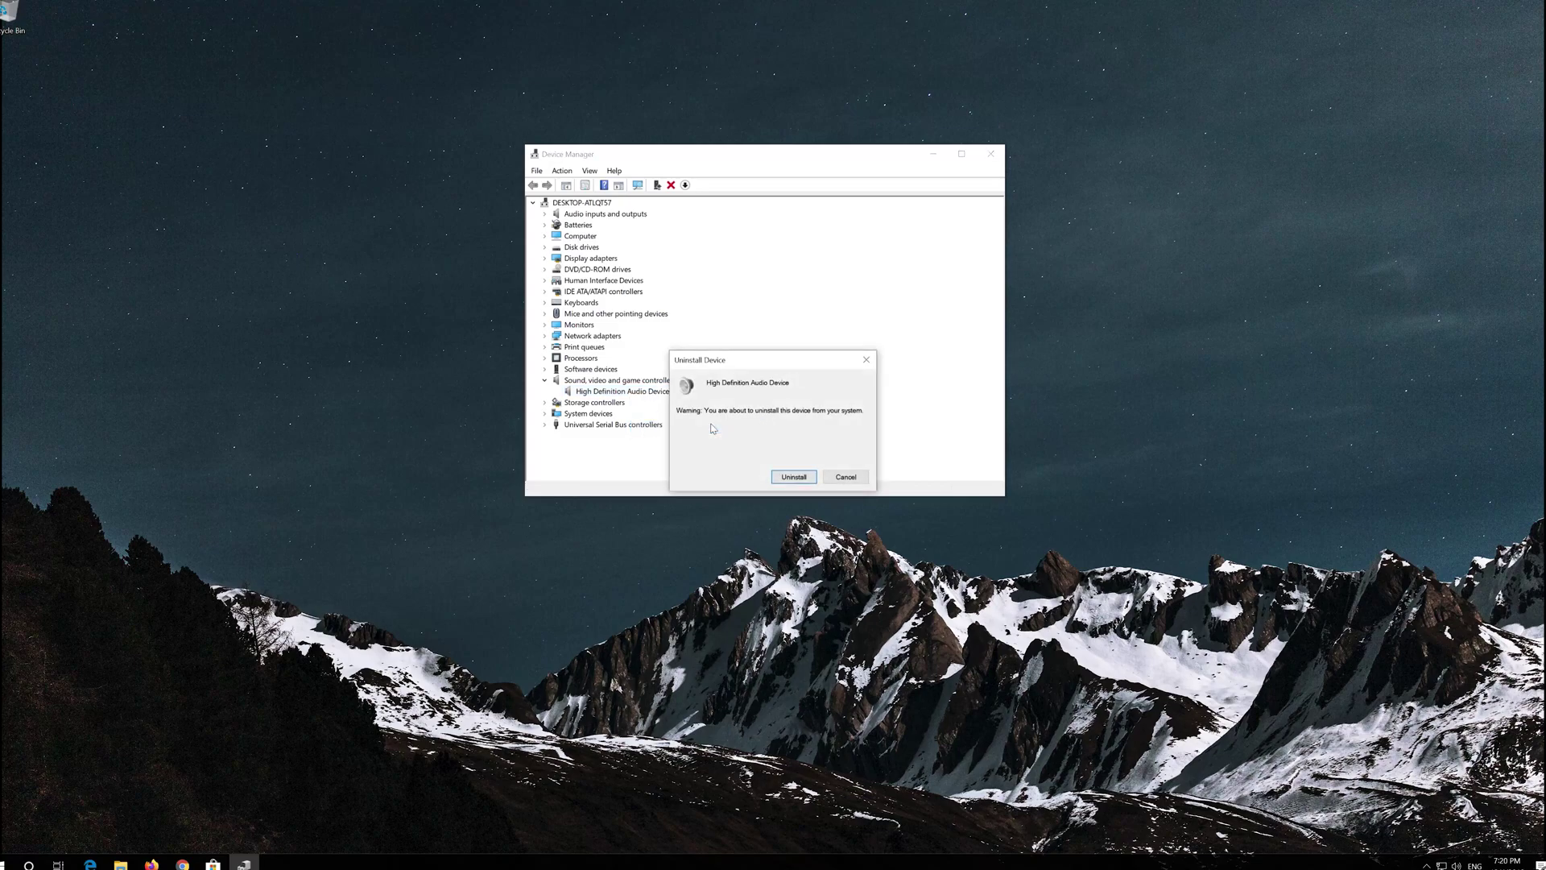
click(793, 477)
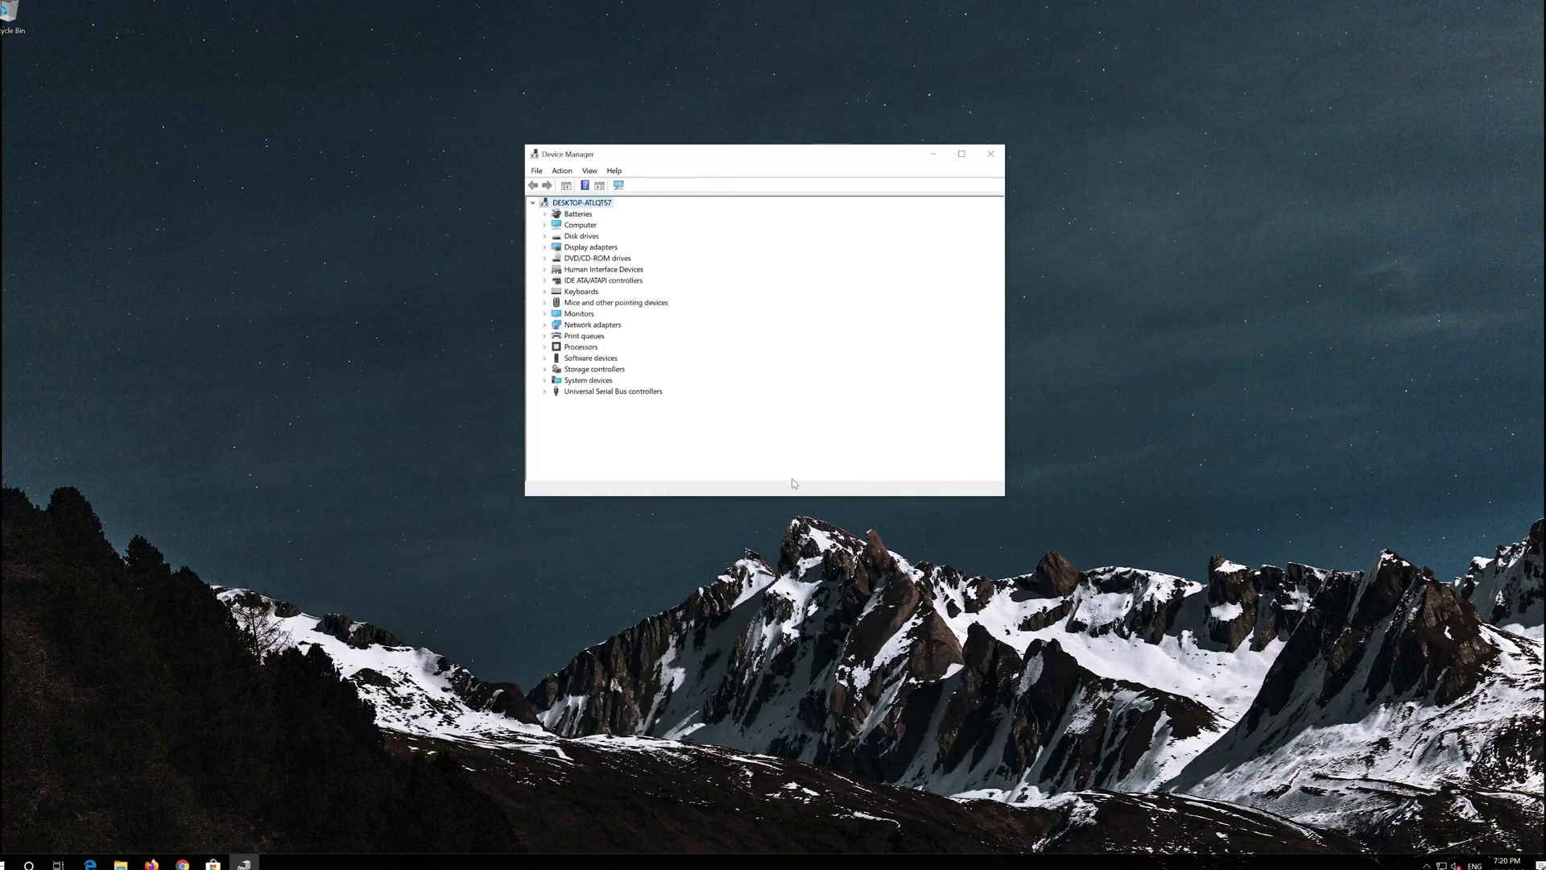
Close Device Manager and restart the computer to complete the audio device removal
click(991, 153)
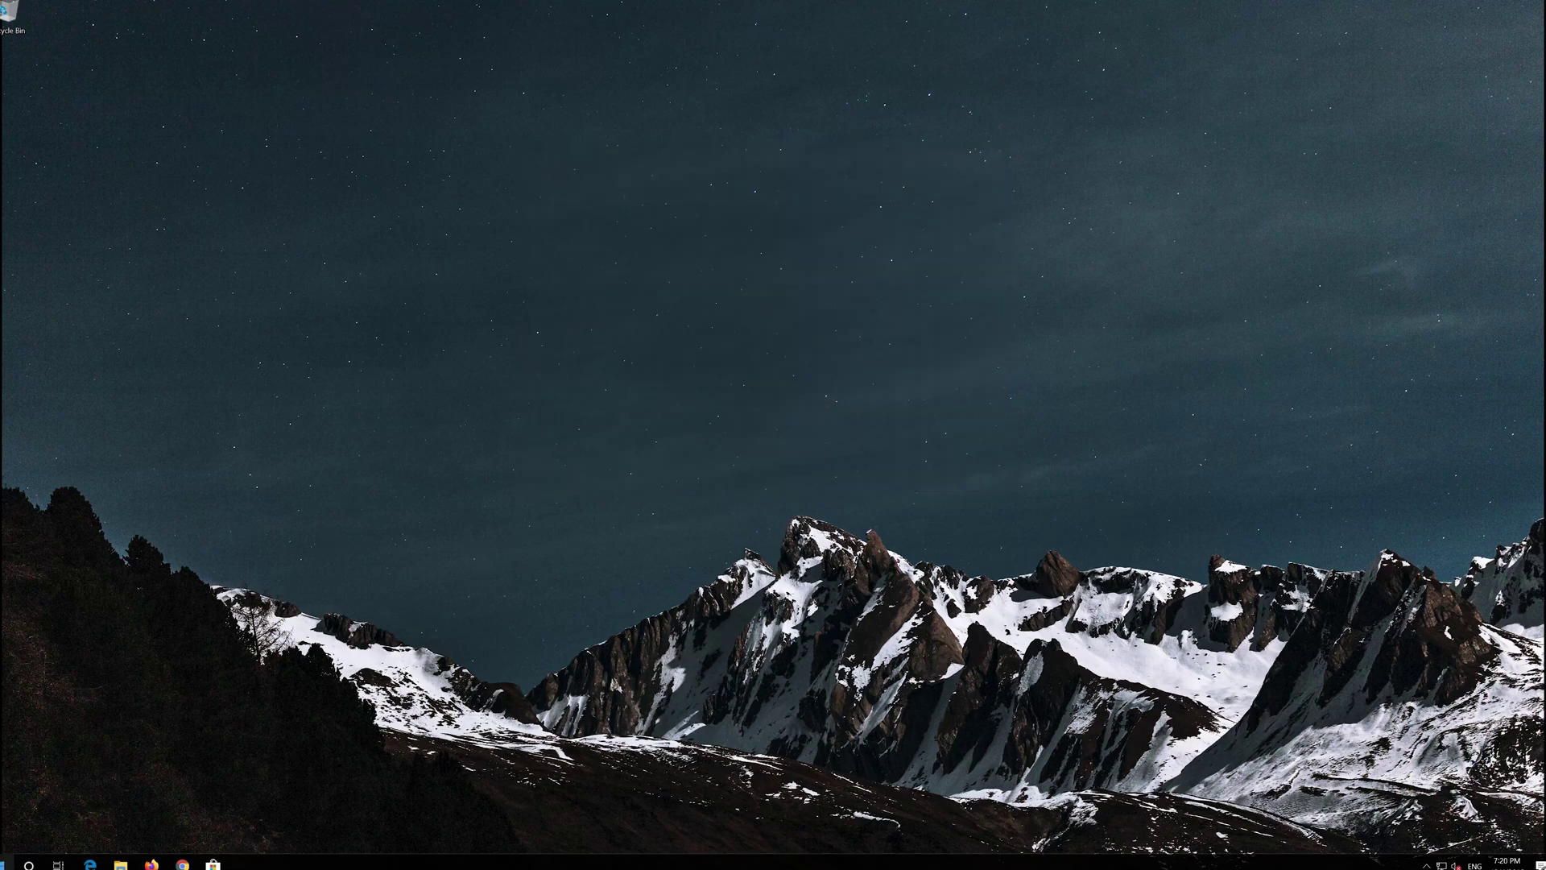
click(7, 862)
click(5, 840)
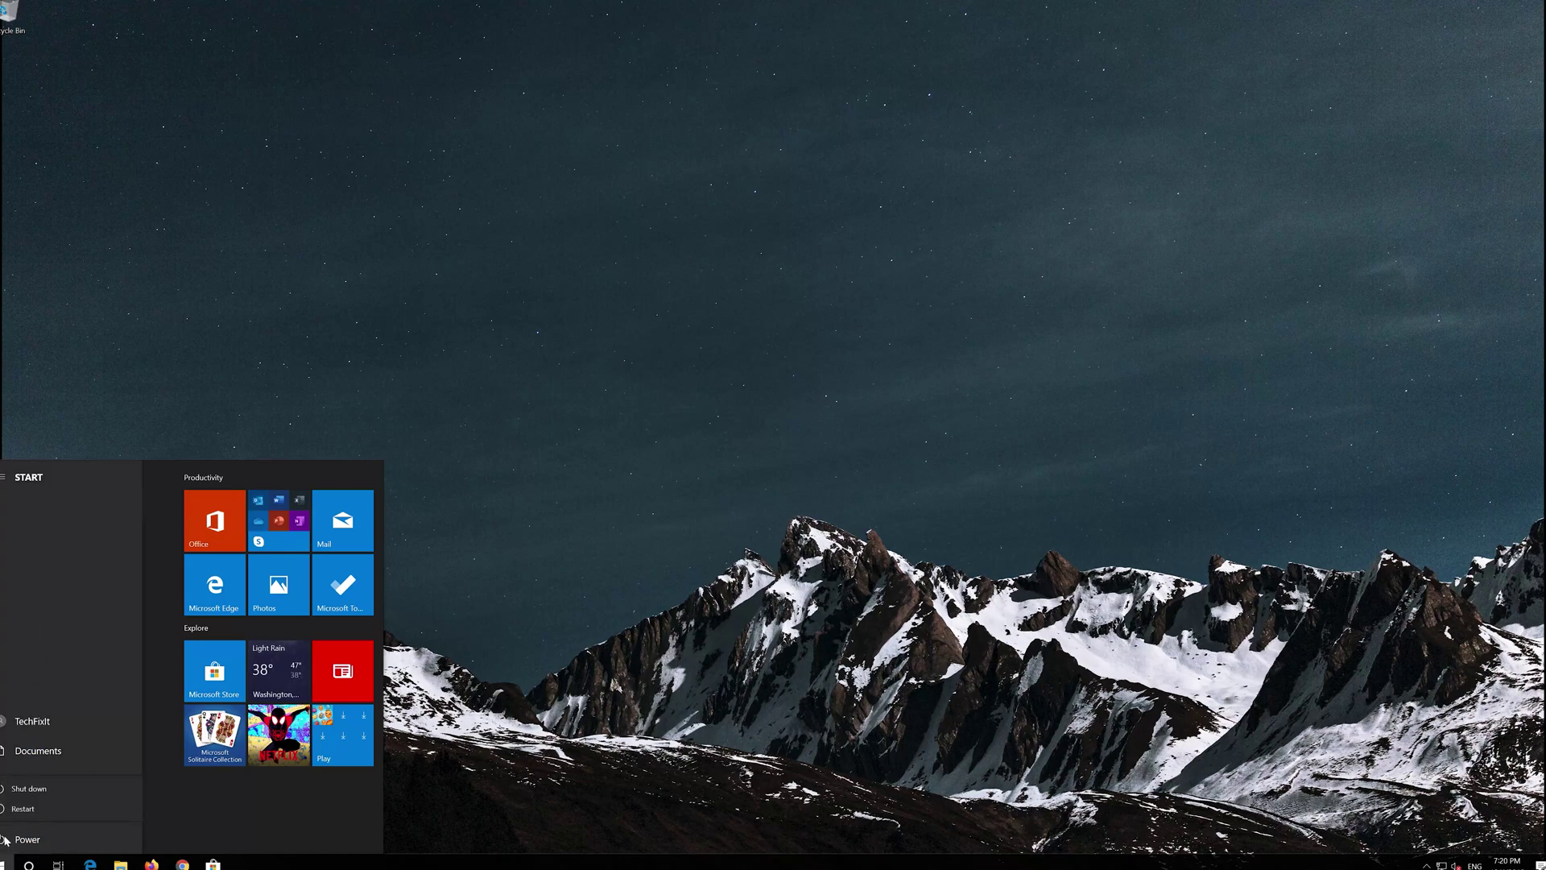
click(15, 813)
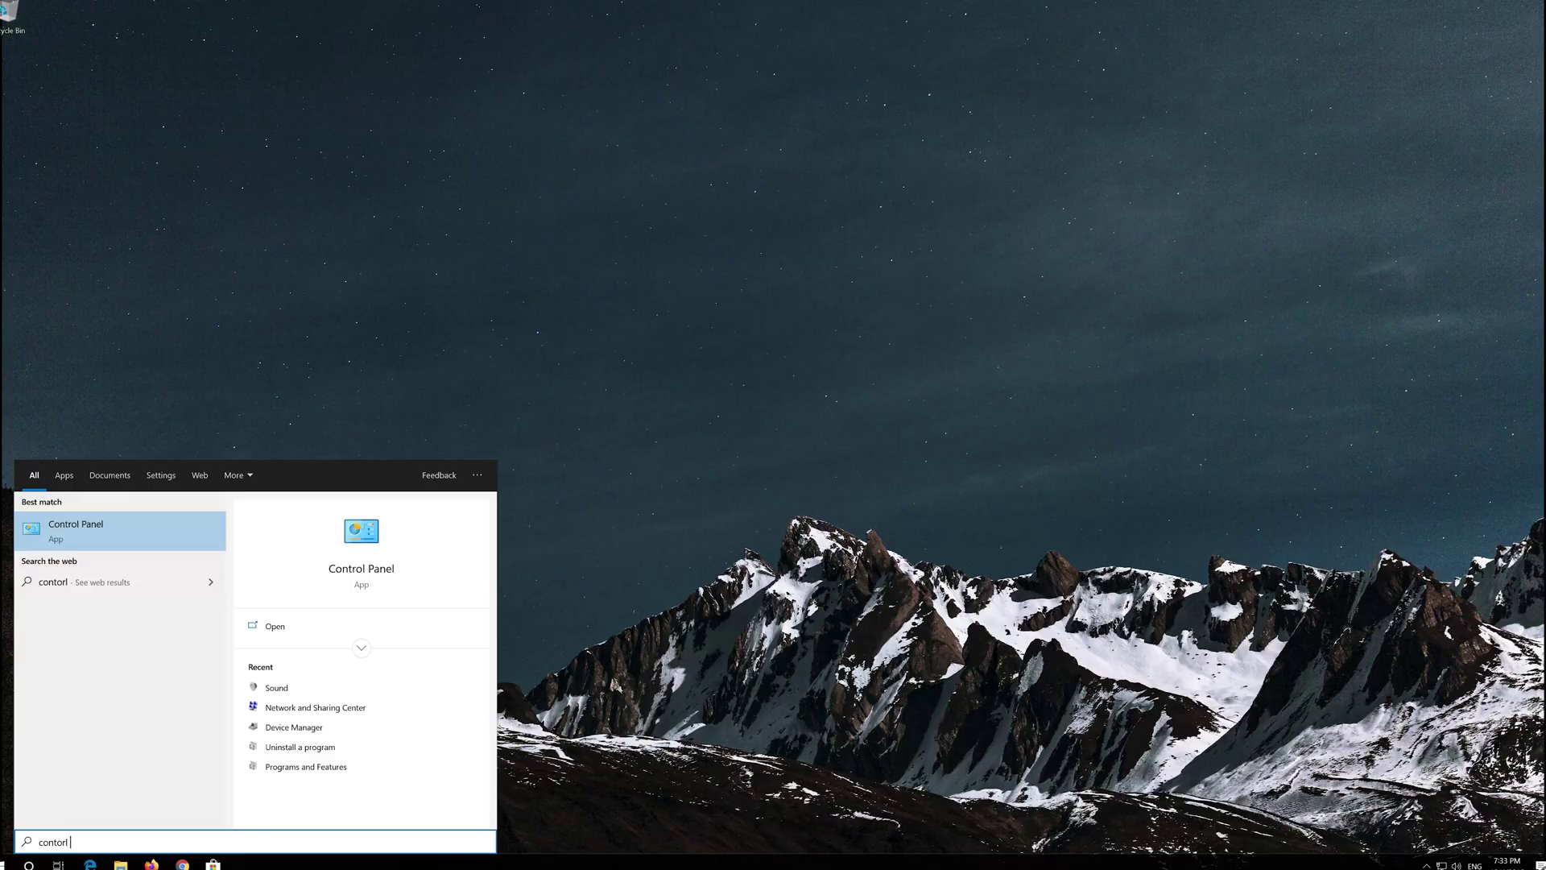
Search for Control Panel and open it
text(anel)
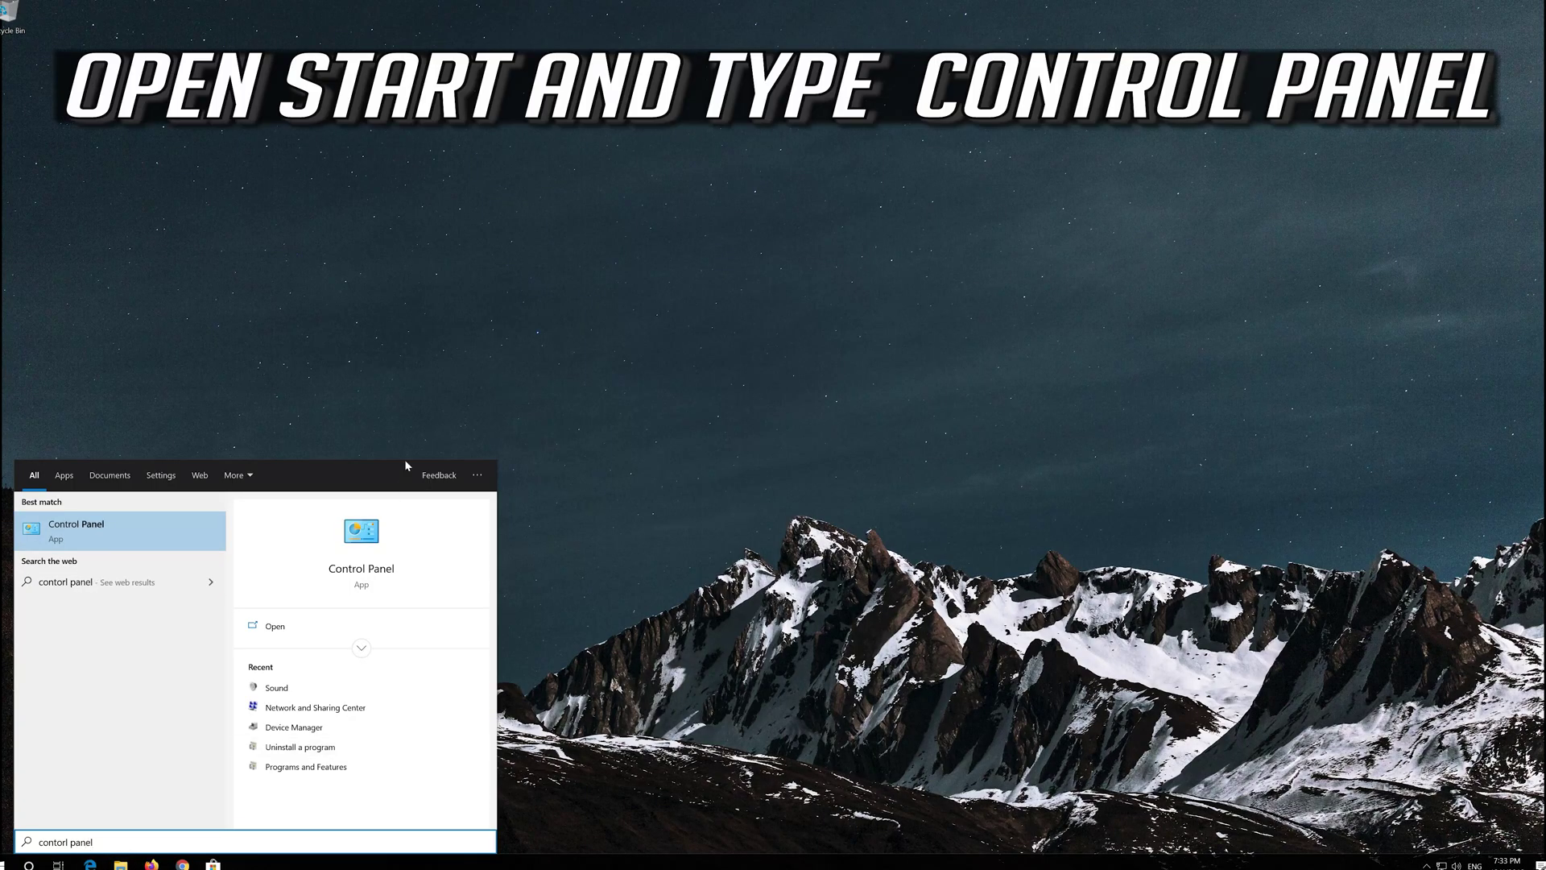
click(124, 533)
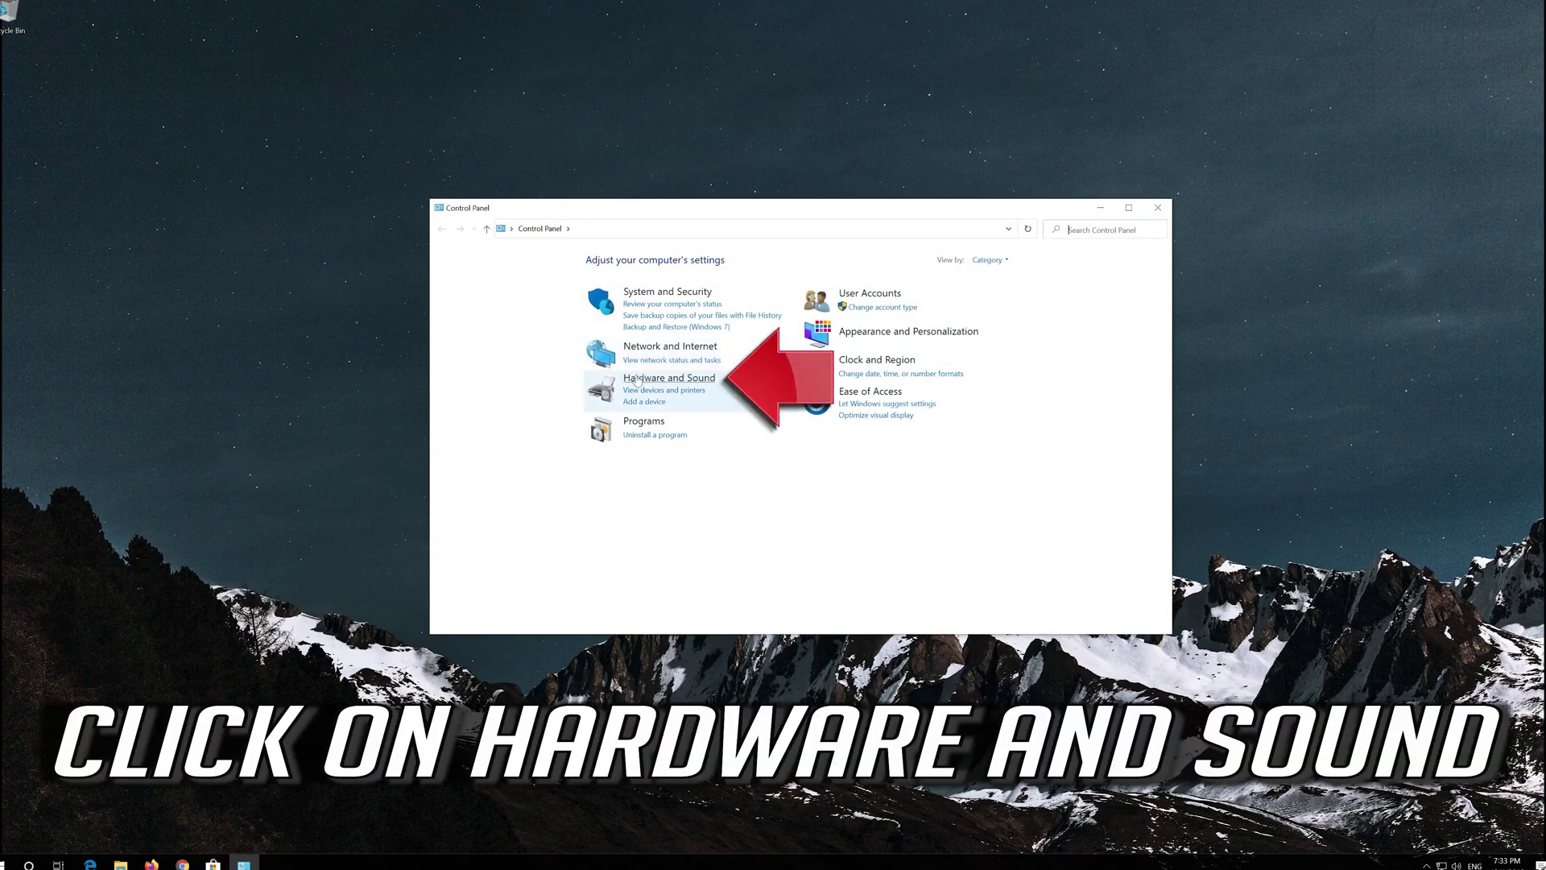
Open the Sound settings from Hardware and Sound and move the dialog over the Control Panel window
click(695, 378)
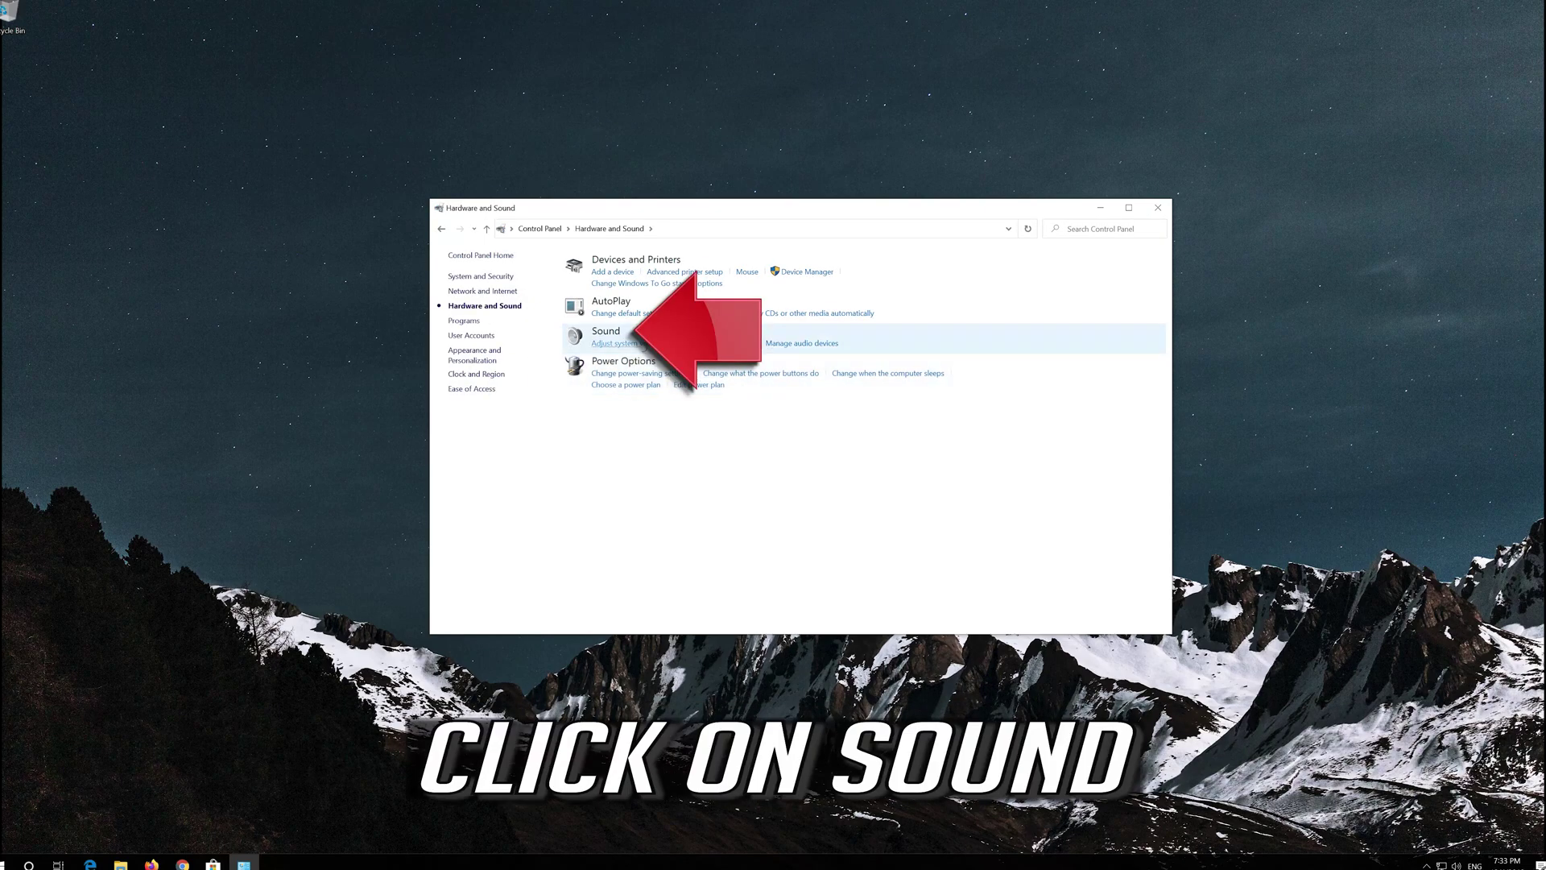
click(606, 331)
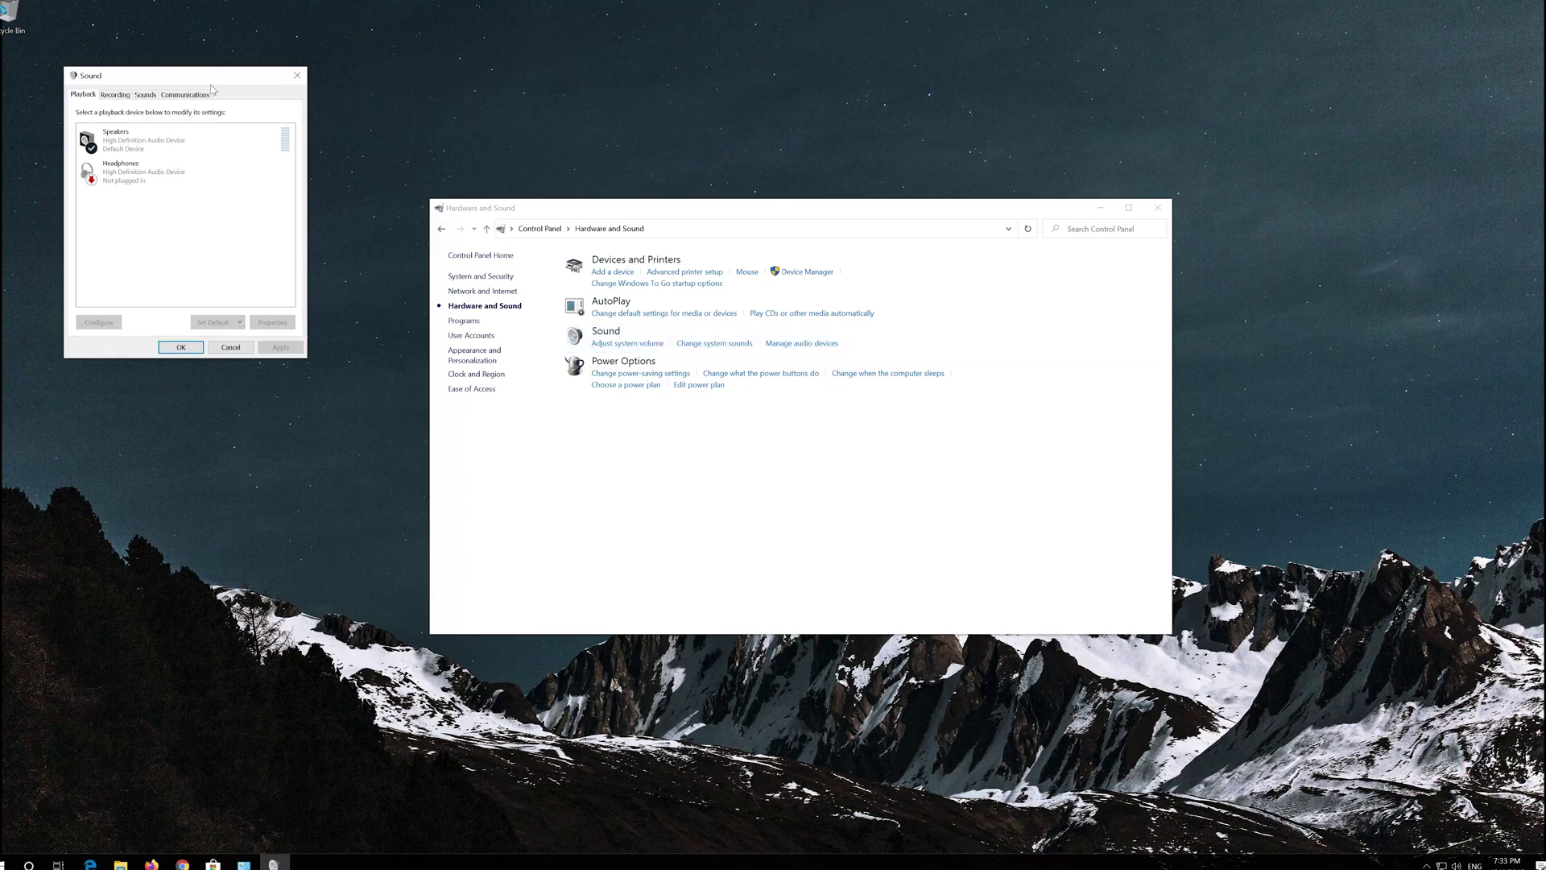
drag(212, 89, 768, 244)
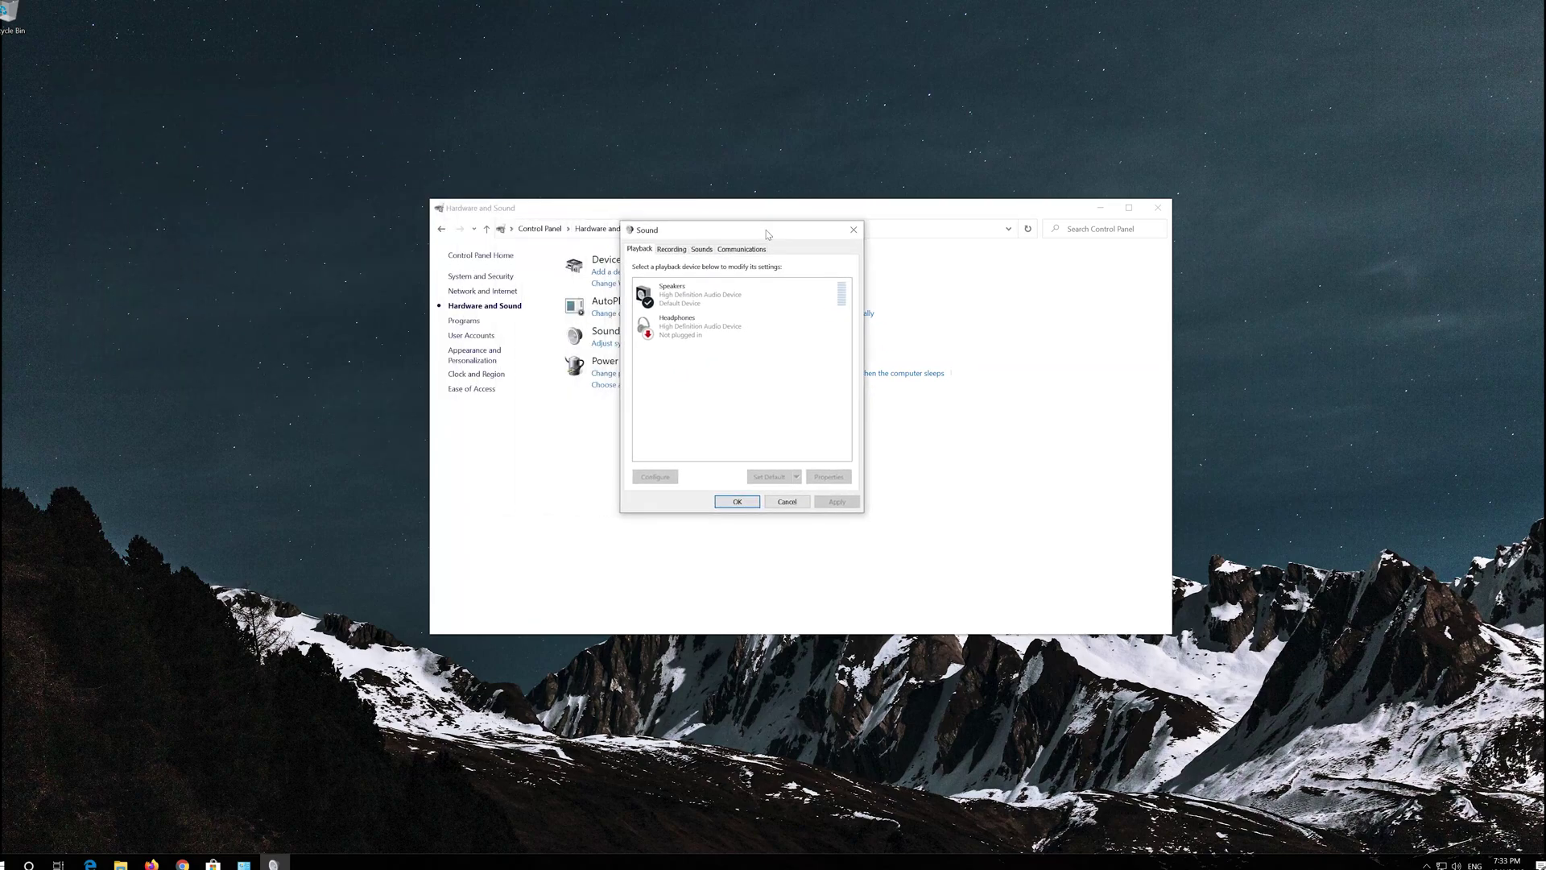
Open the properties of the Speakers playback device and disable all enhancements
click(737, 302)
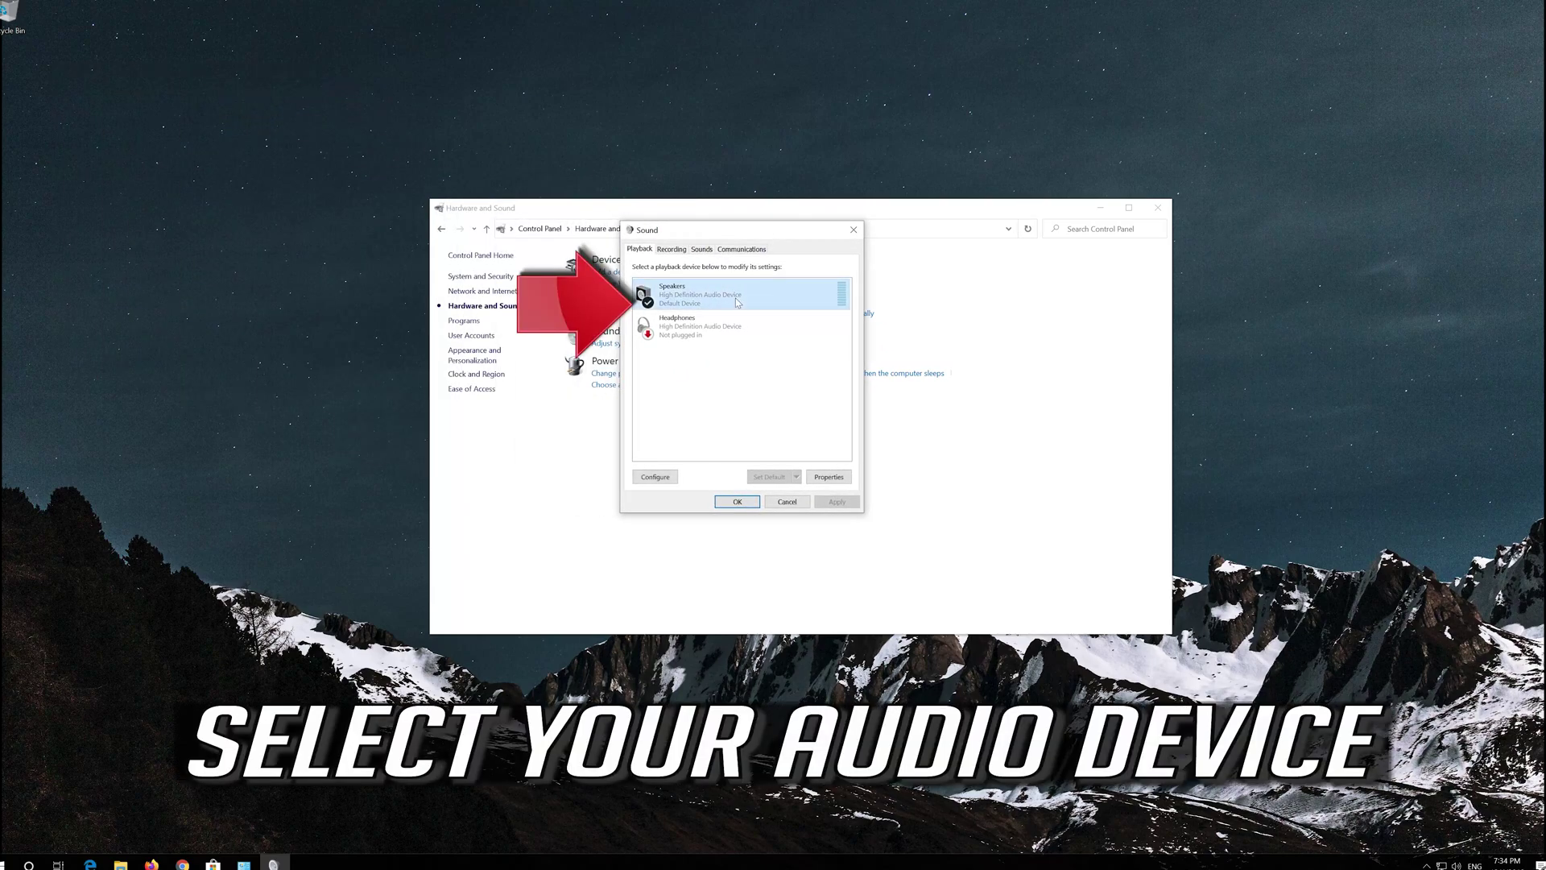
right_click(736, 301)
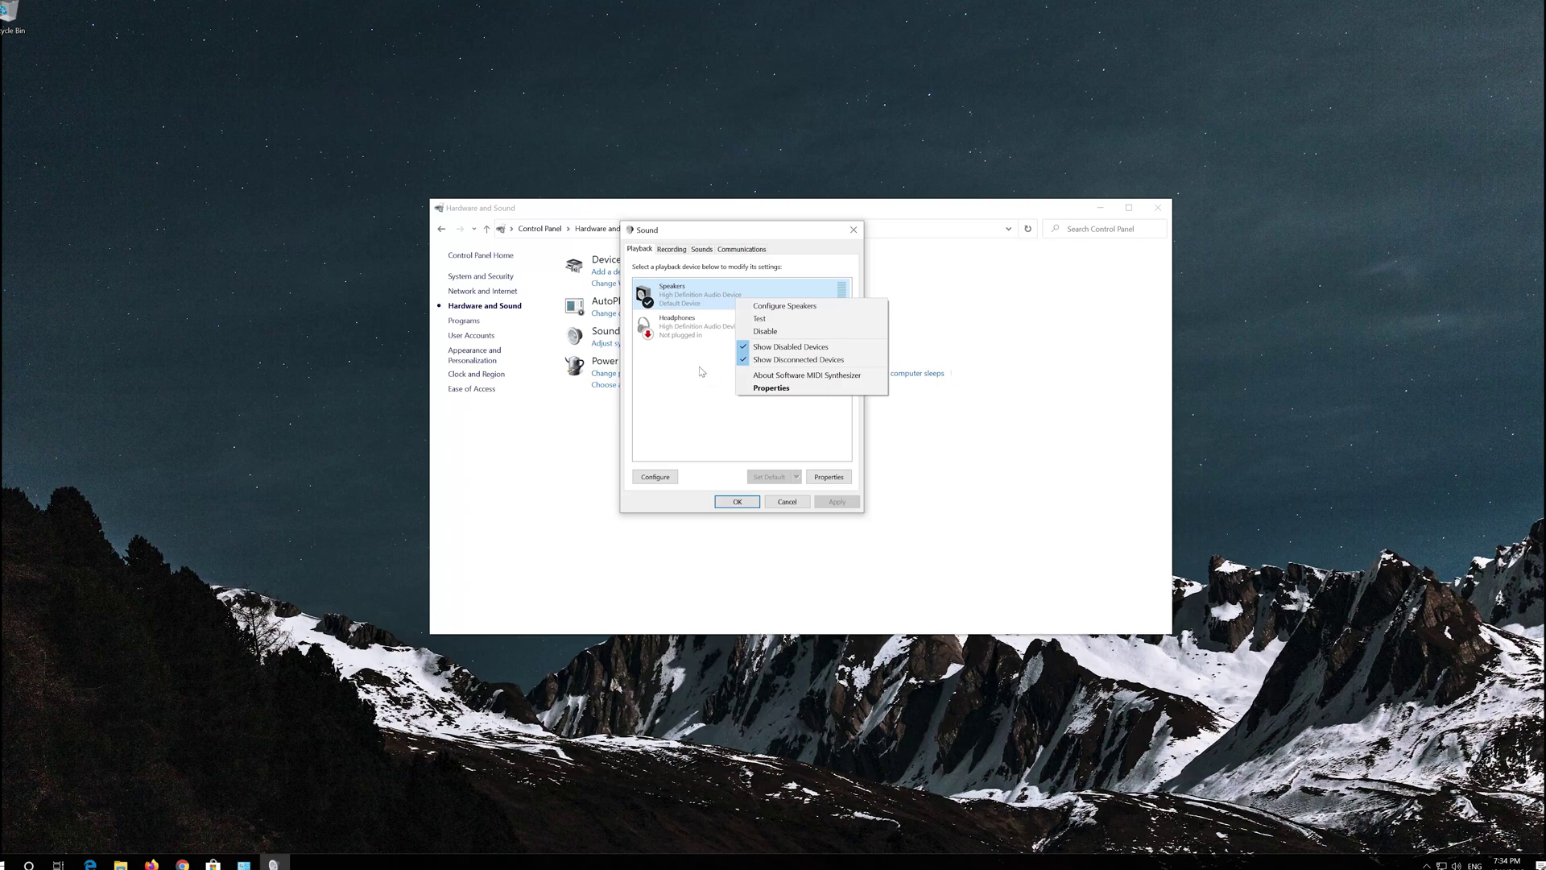
click(825, 392)
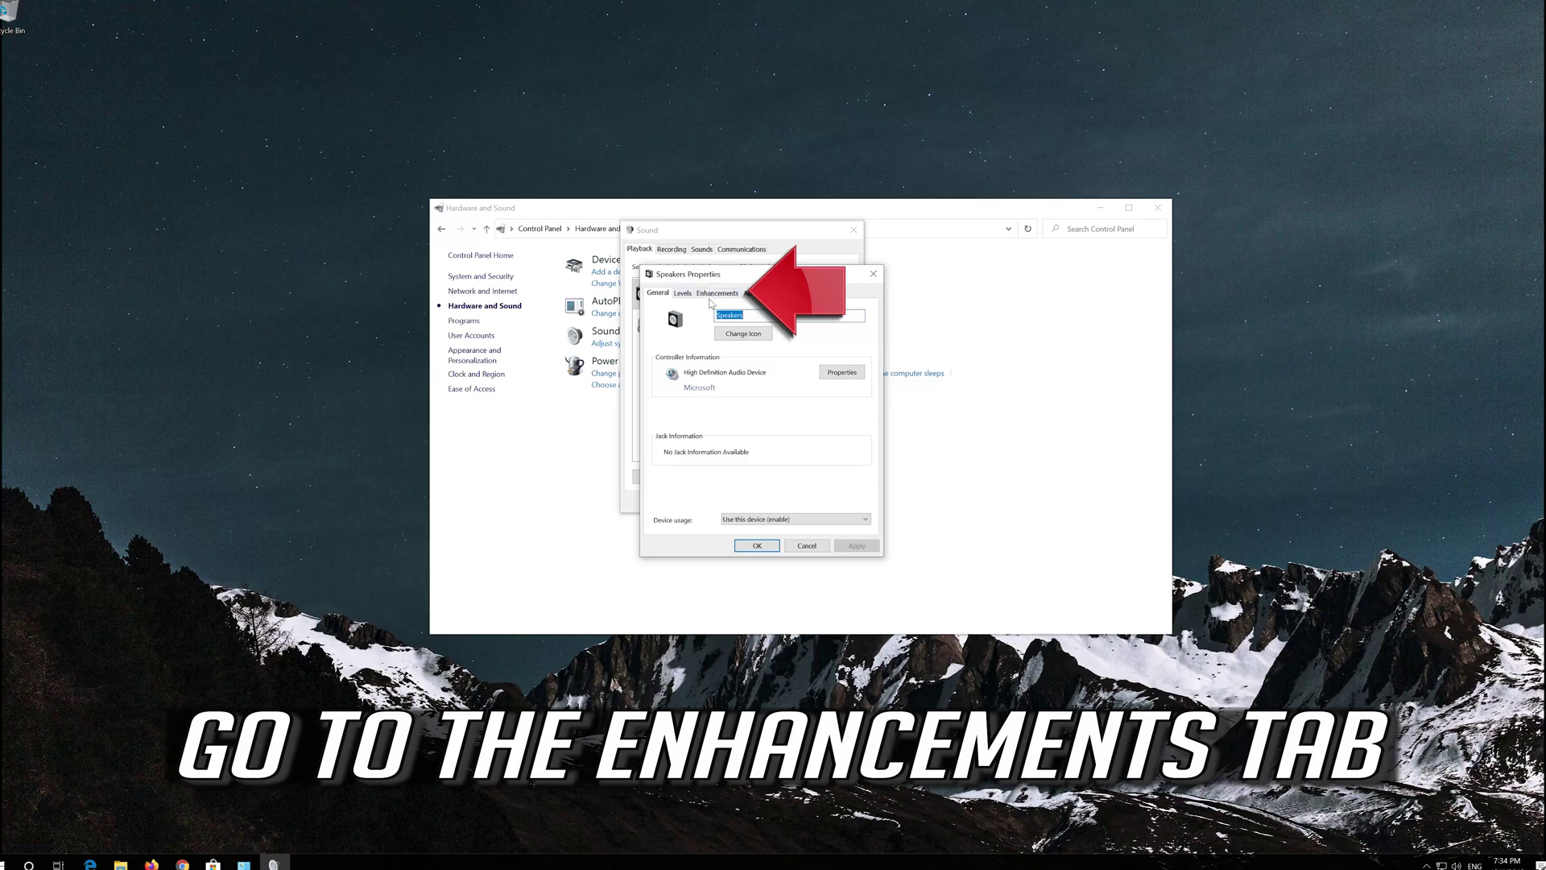
click(734, 294)
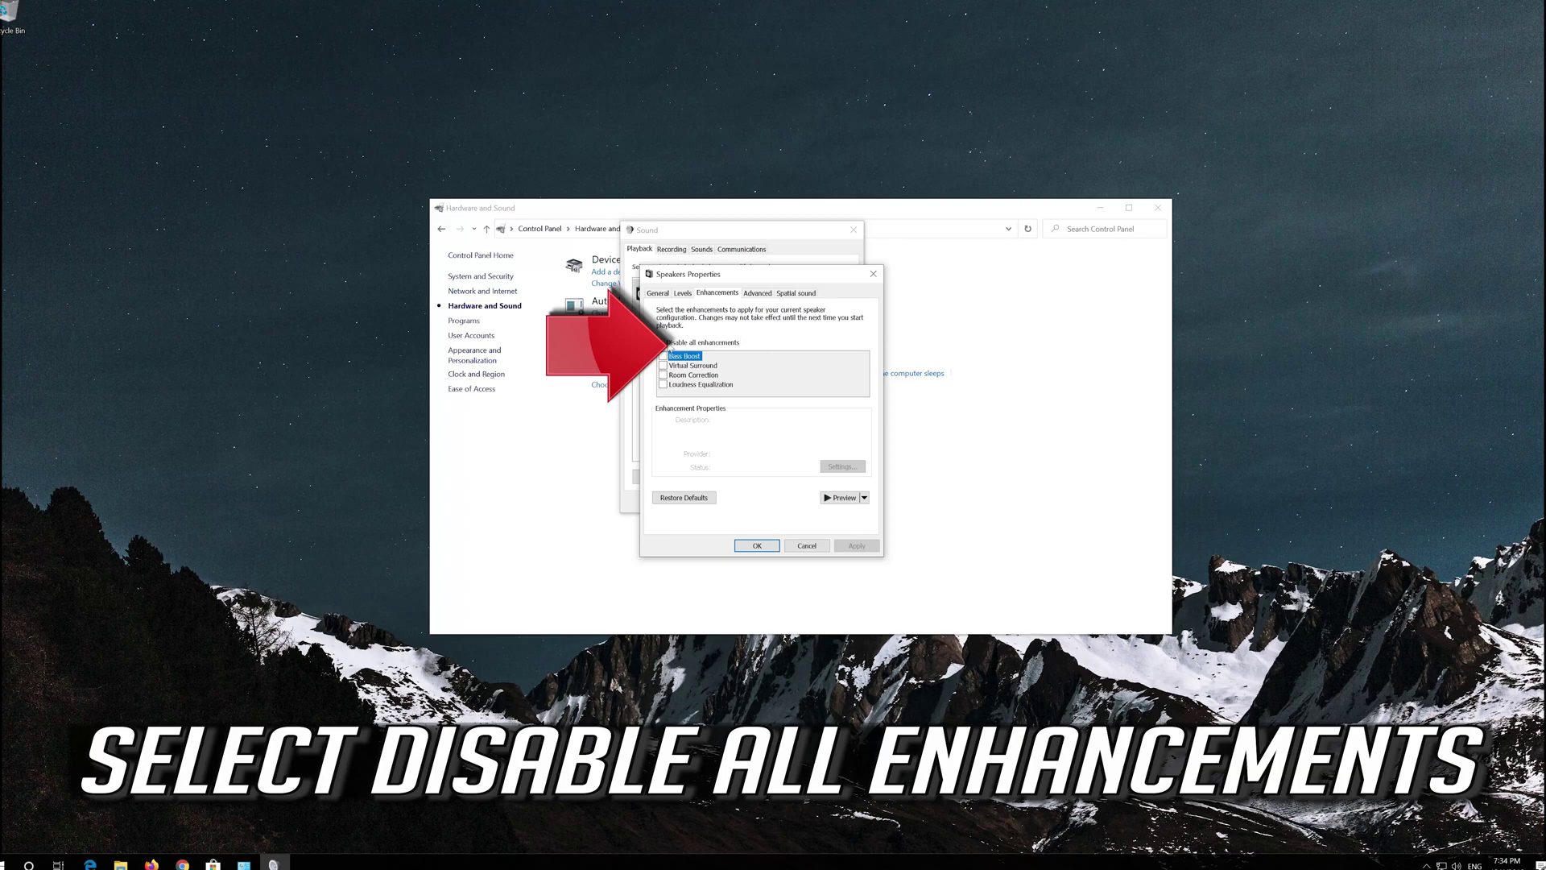
click(675, 344)
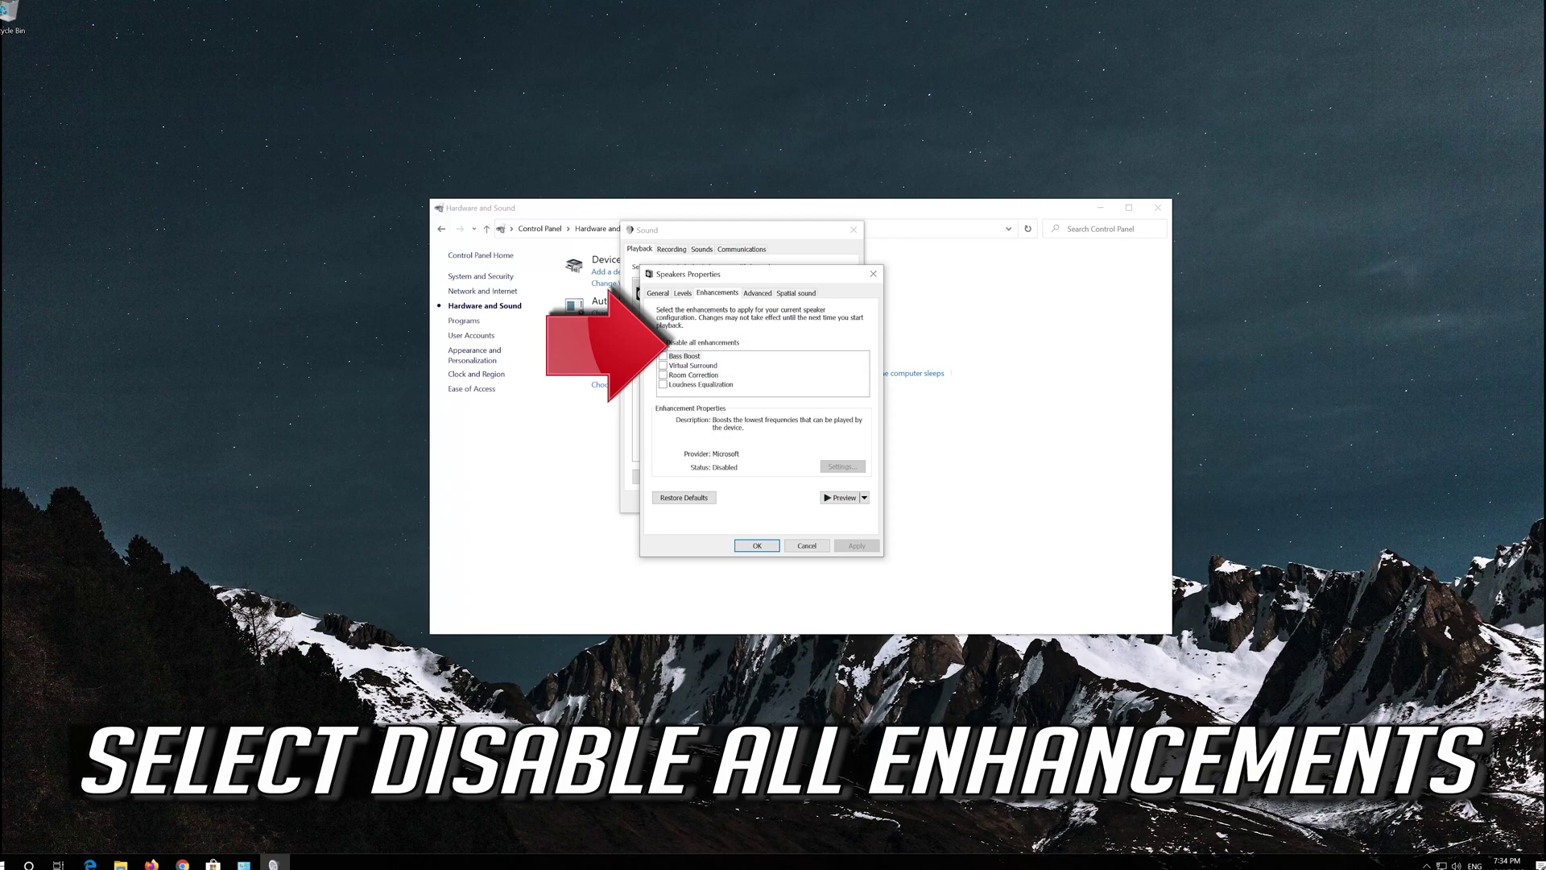
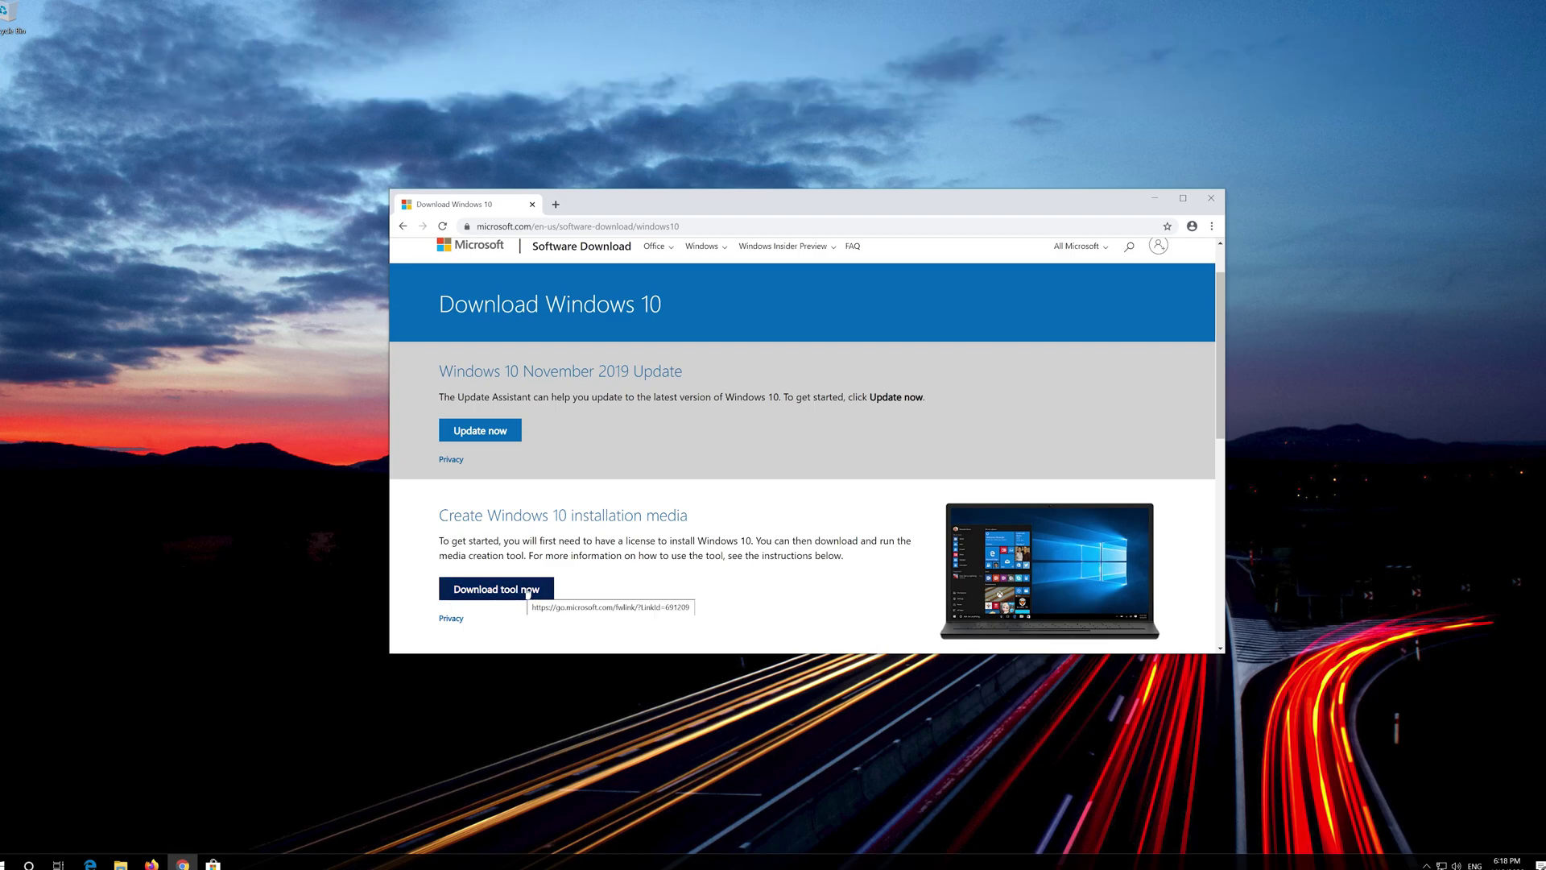
Download the Windows 10 media creation tool from Microsoft's site and launch it with permission to make changes to the device
click(526, 590)
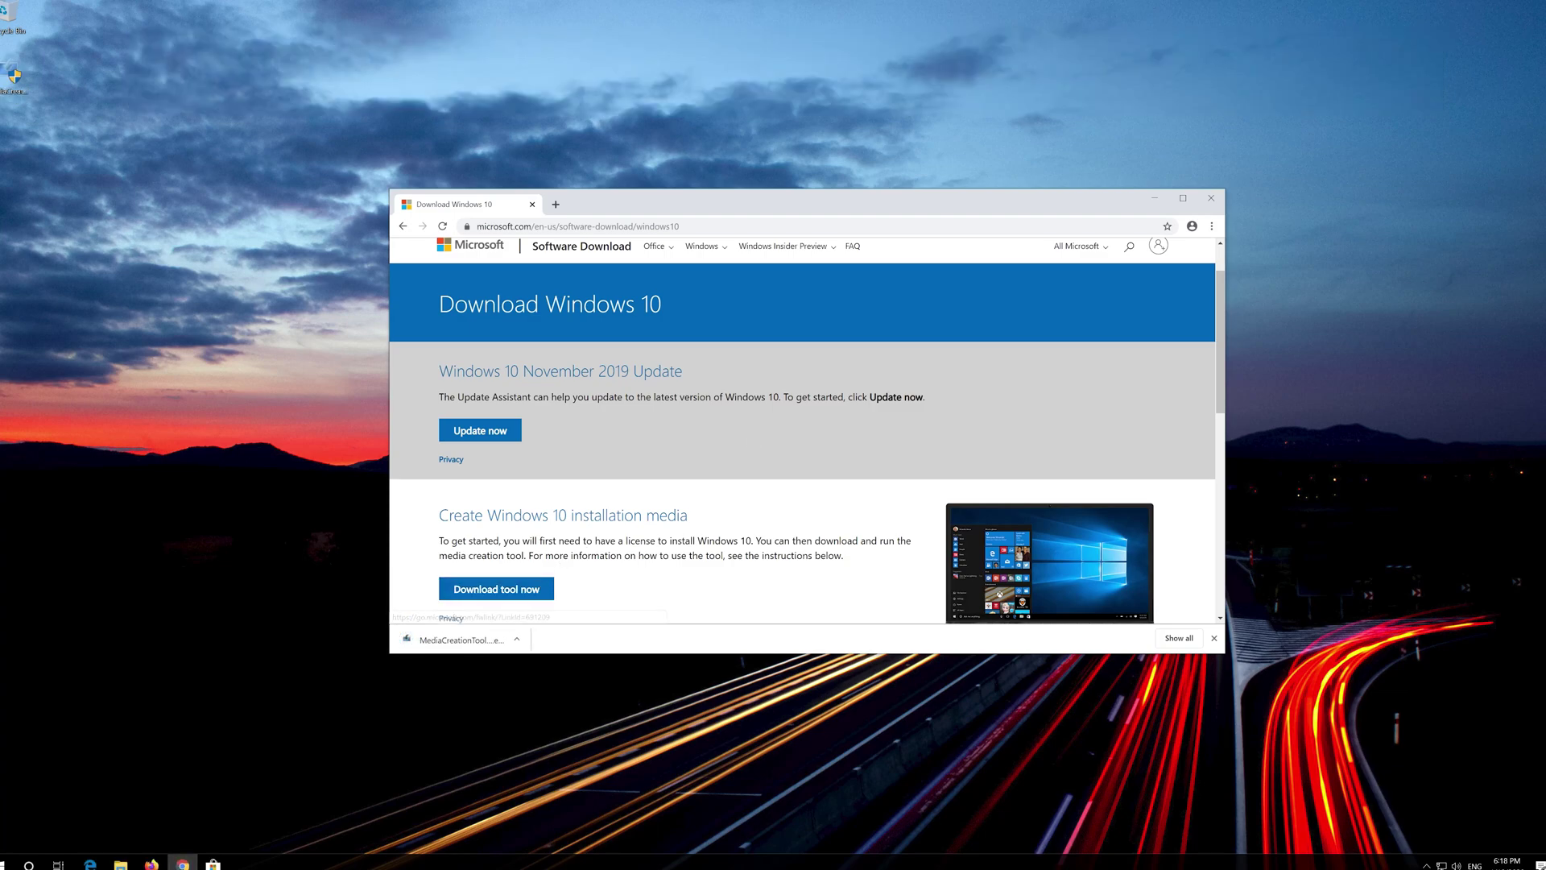
click(1211, 199)
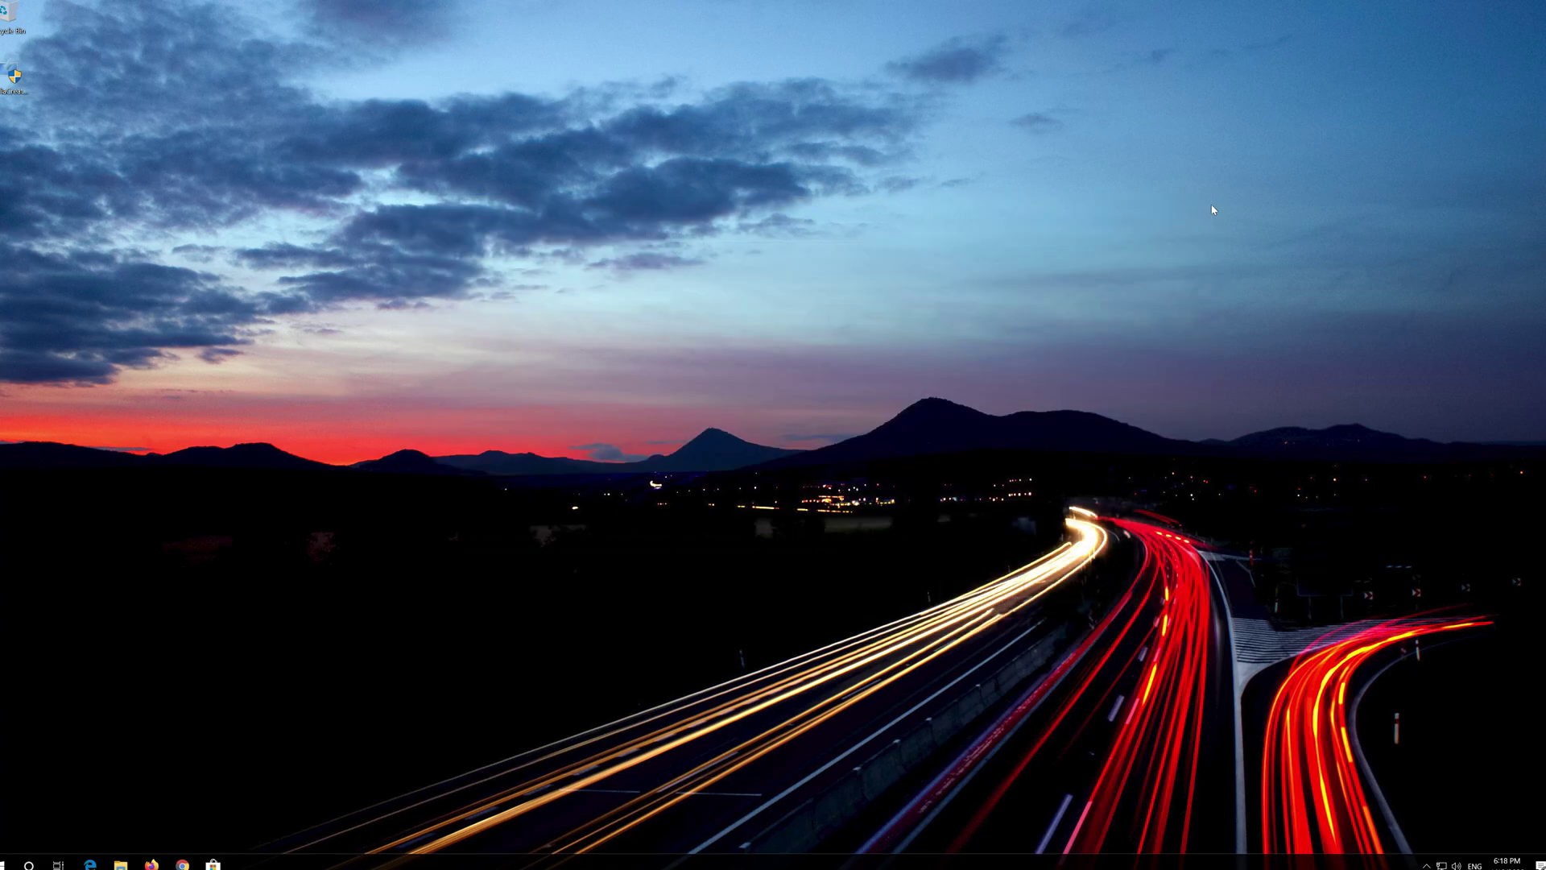
double_click(9, 85)
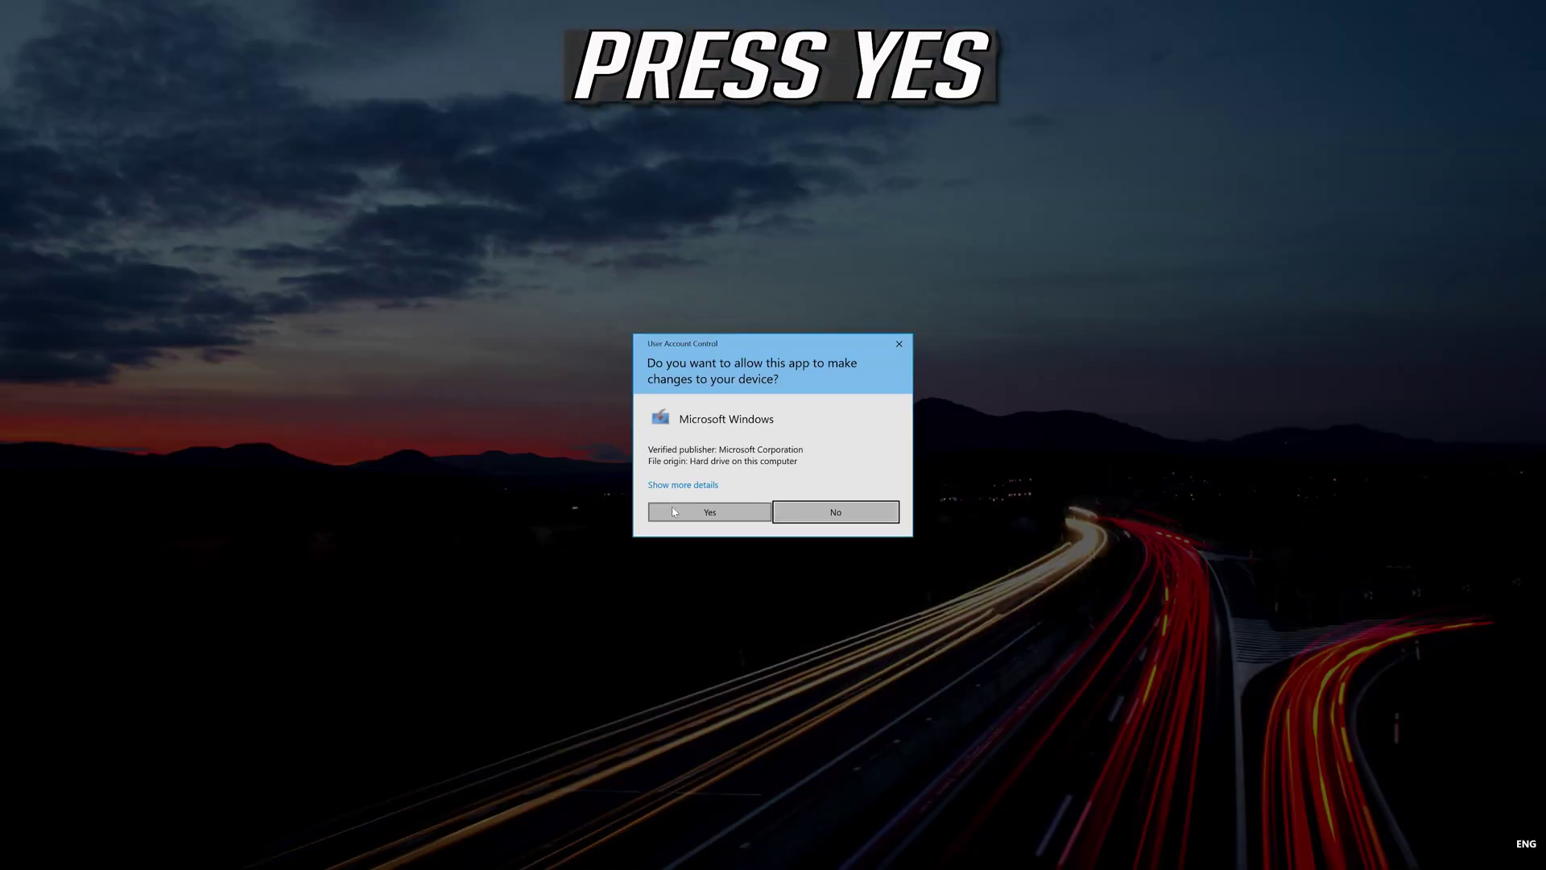
click(704, 517)
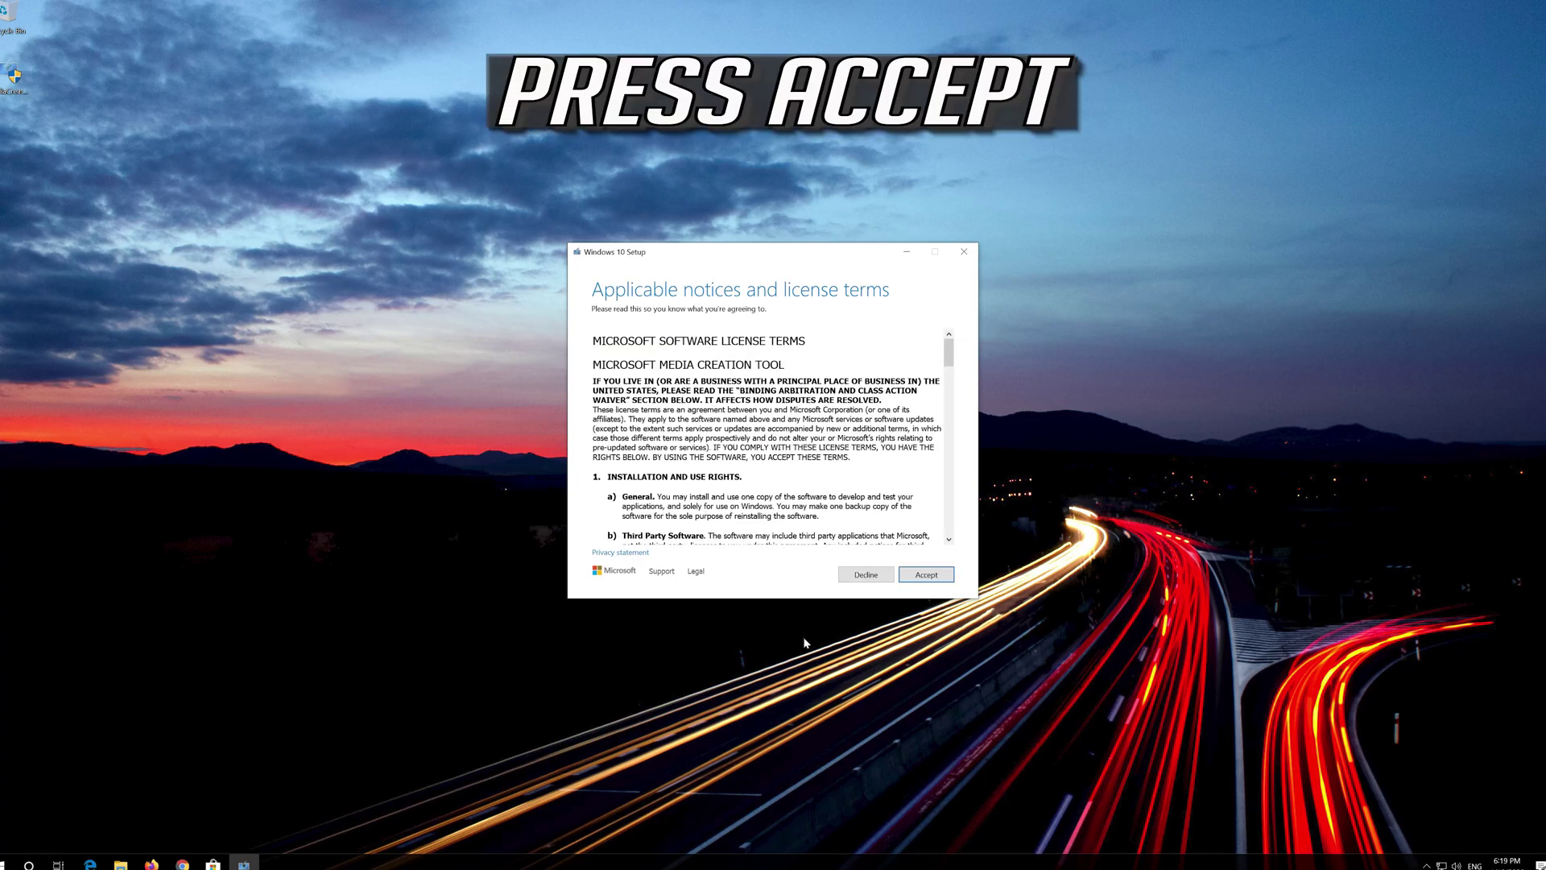
Accept the license terms and install Windows 10 Pro as an upgrade of this PC, keeping personal files and apps
click(948, 573)
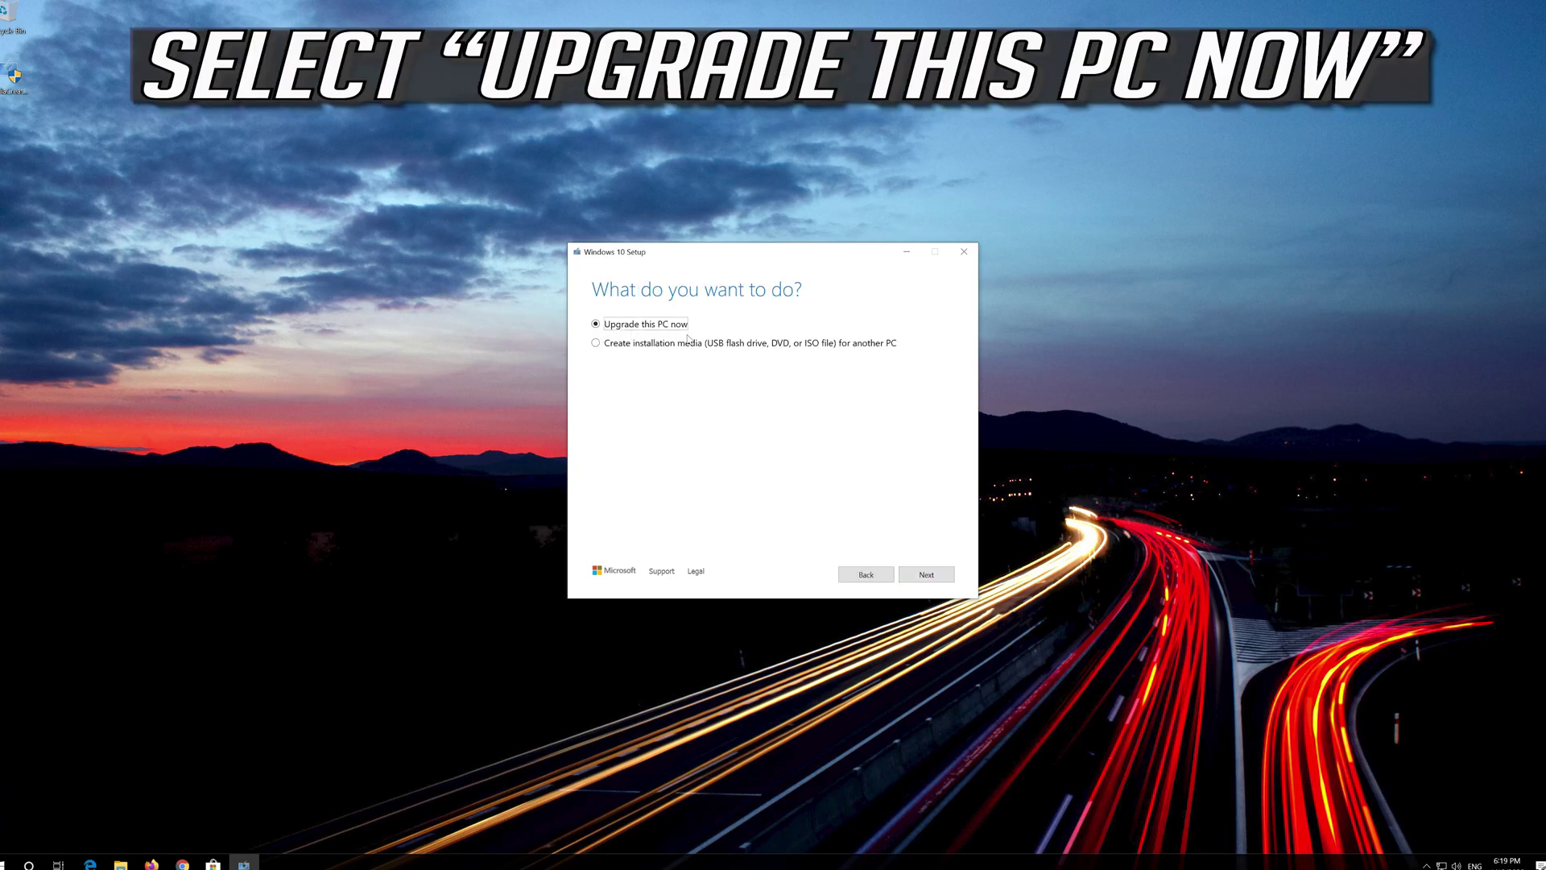
click(922, 578)
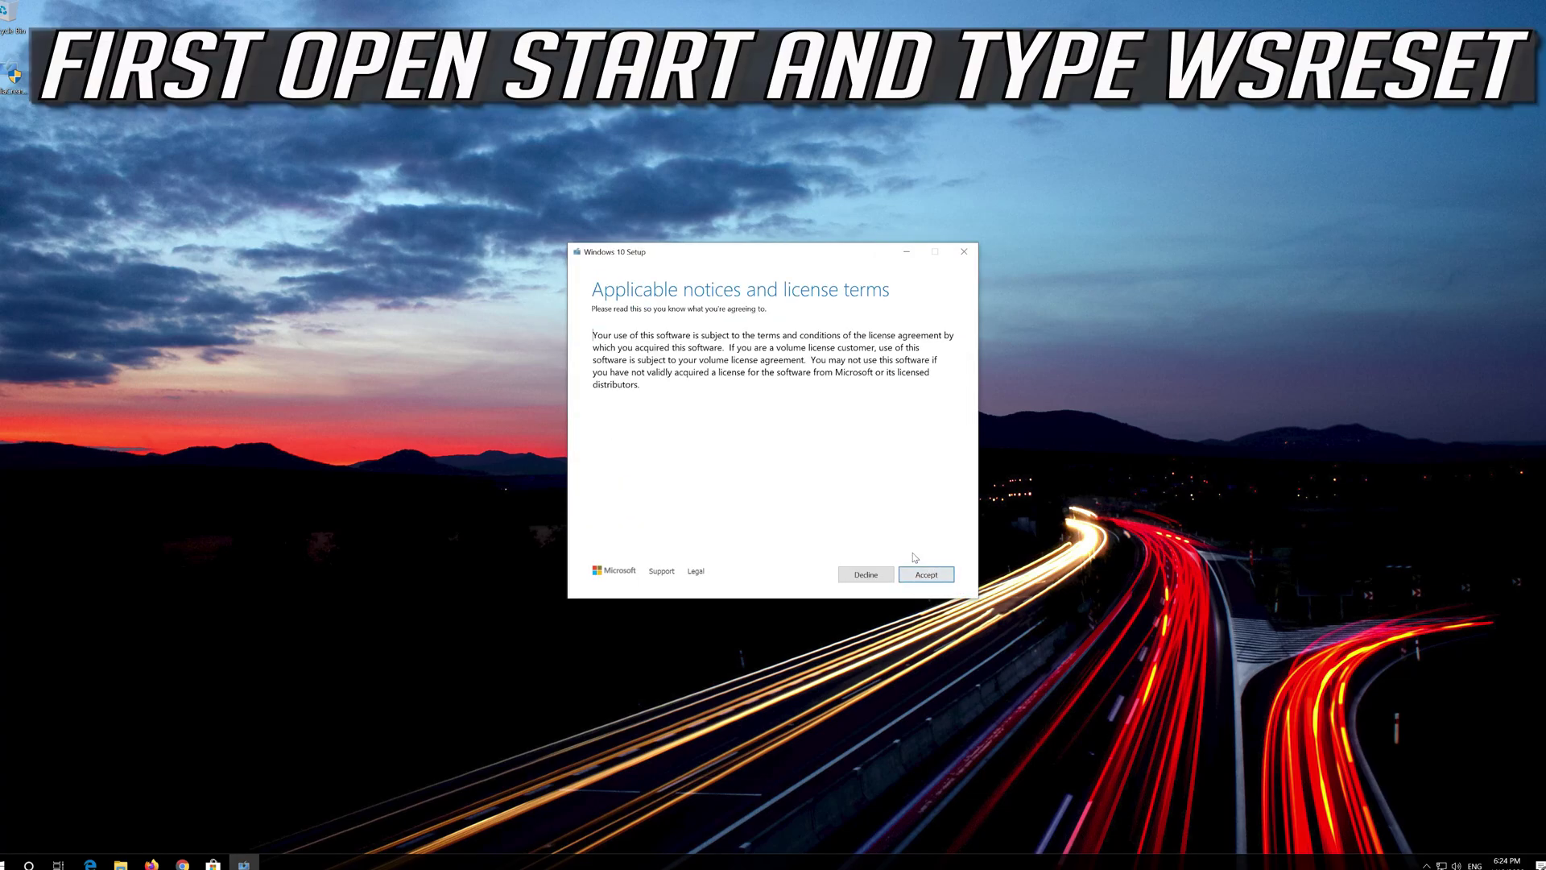
click(928, 573)
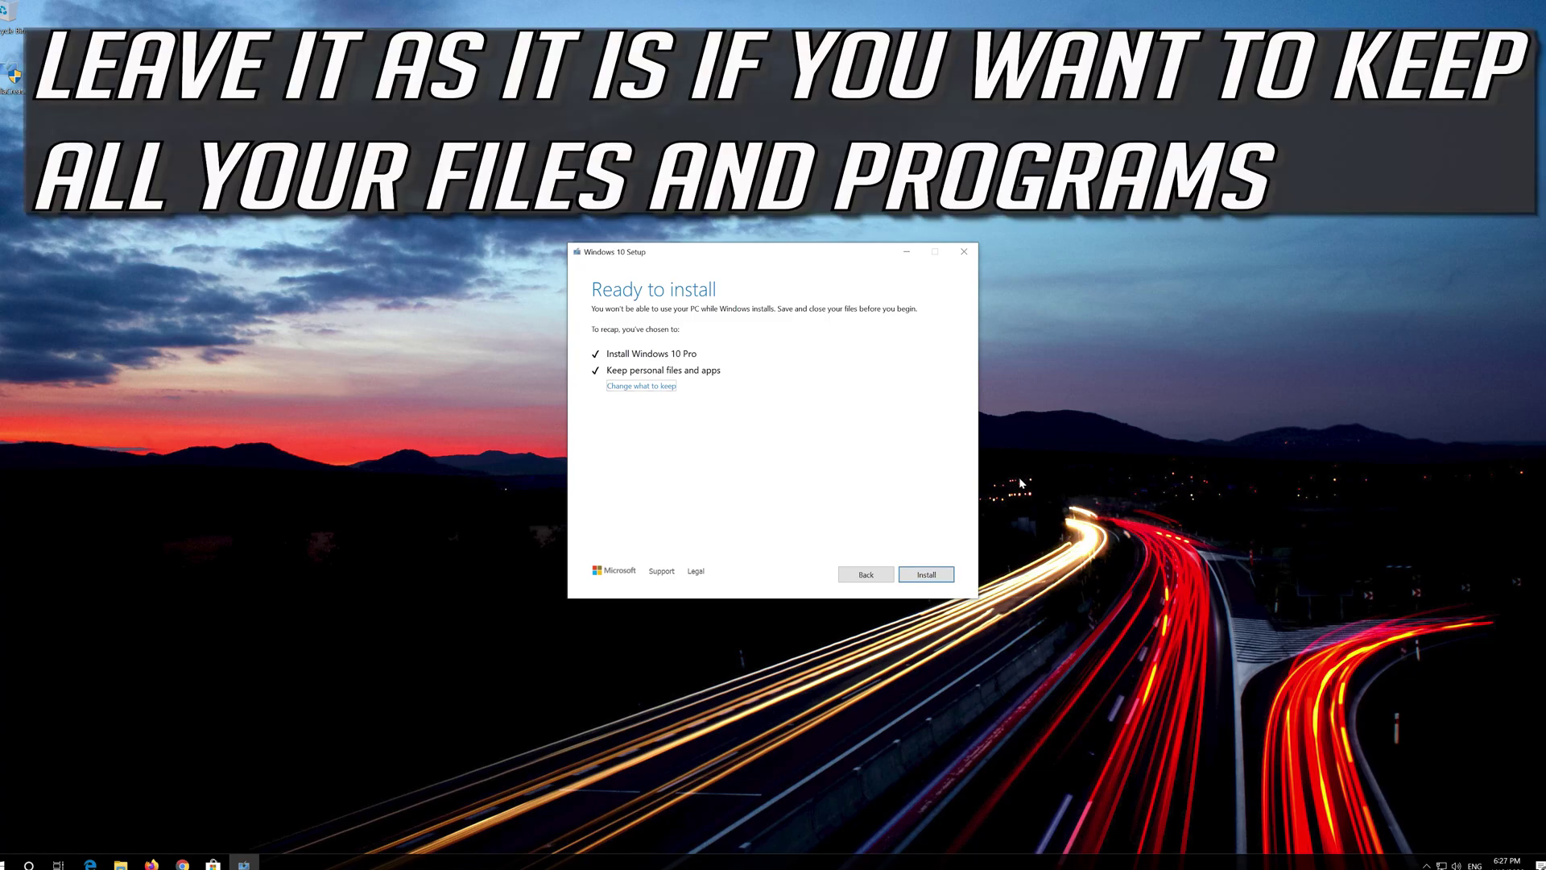
click(925, 576)
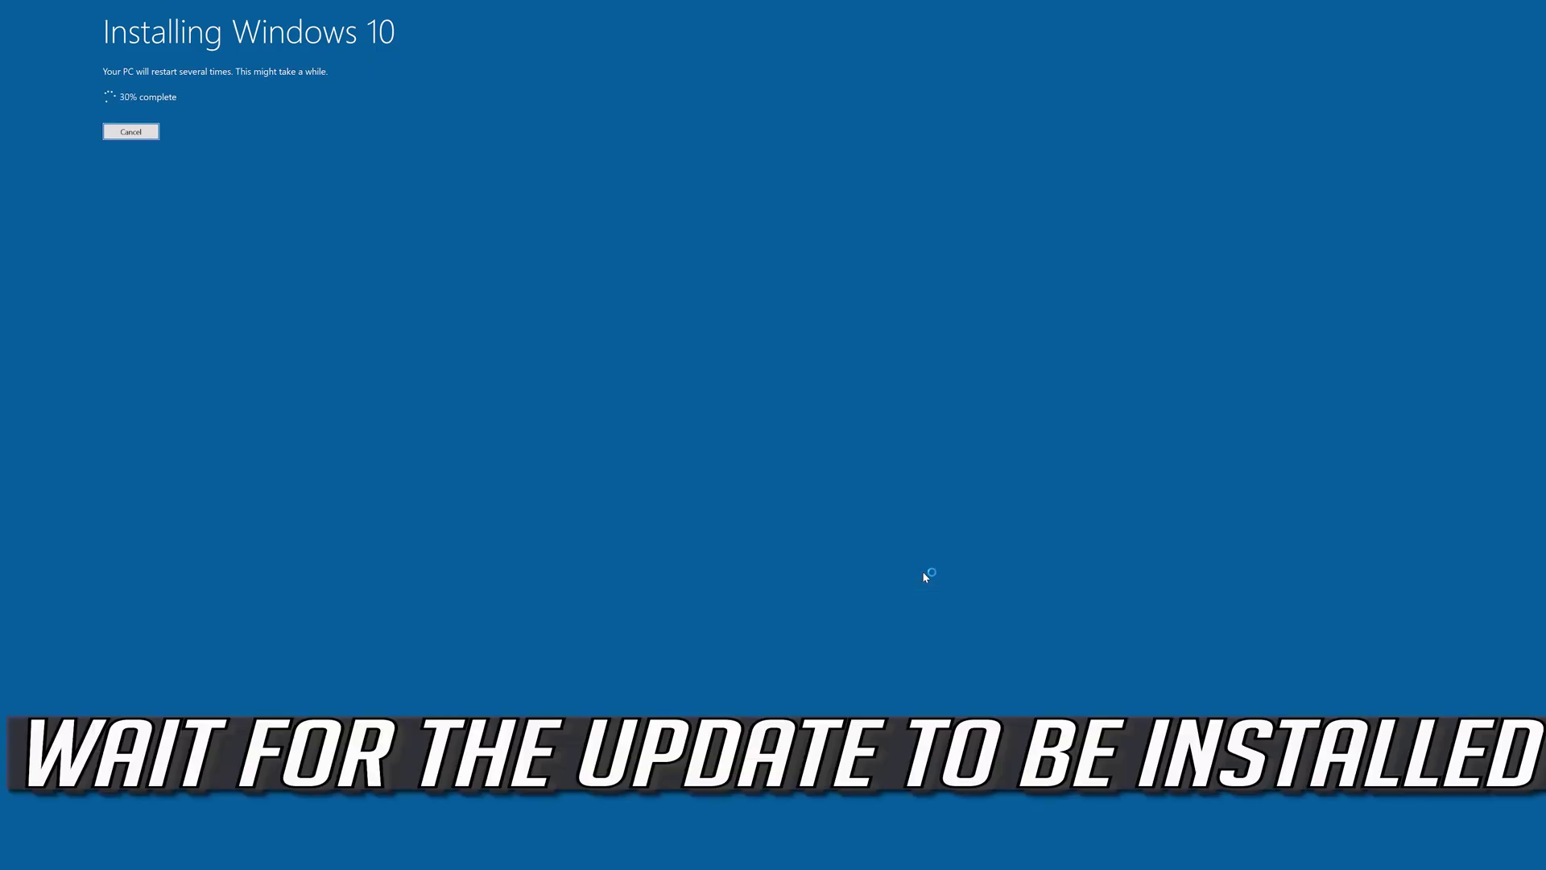